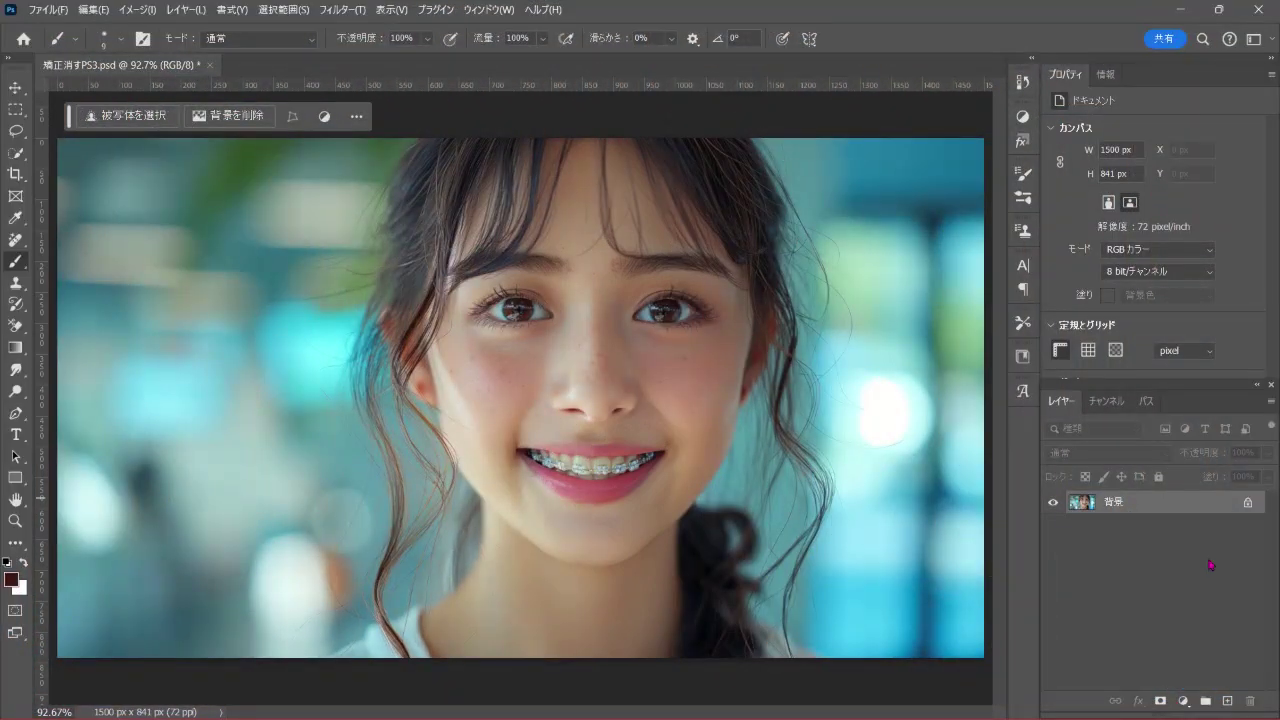
Step: Add empty layer レイヤー 1 above the portrait background and select the Smudge Tool
click(1228, 700)
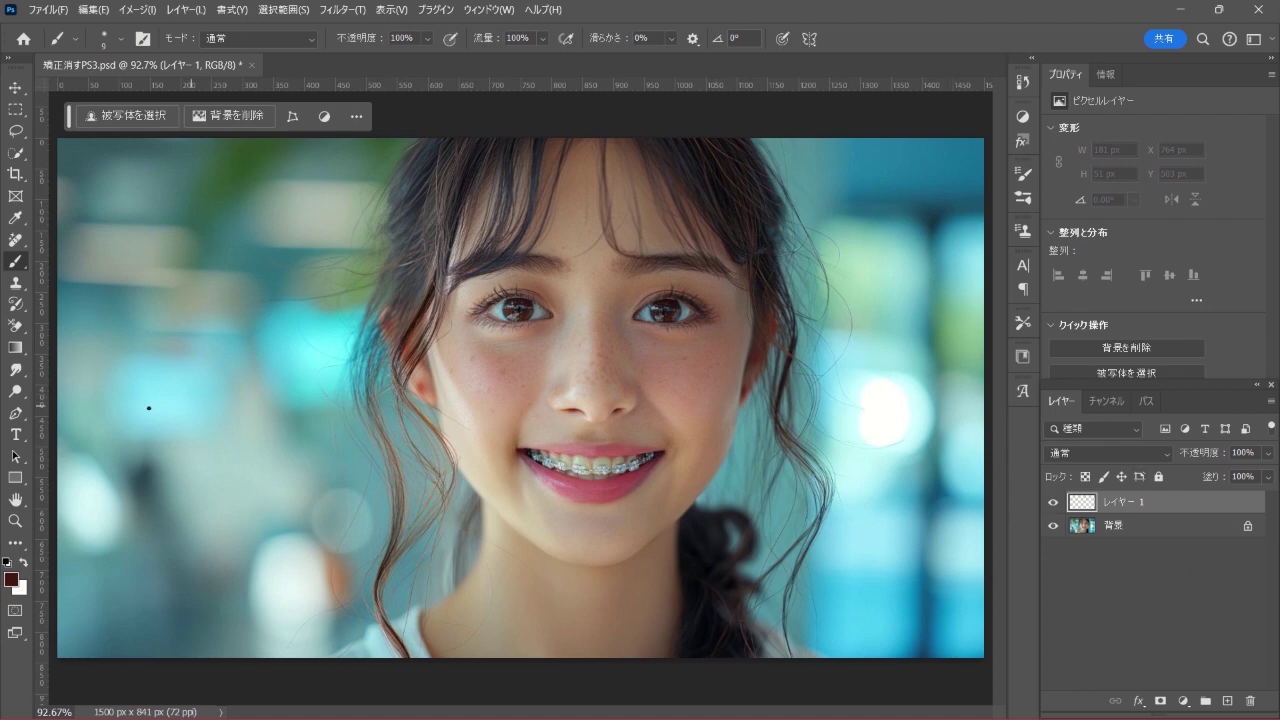
click(15, 369)
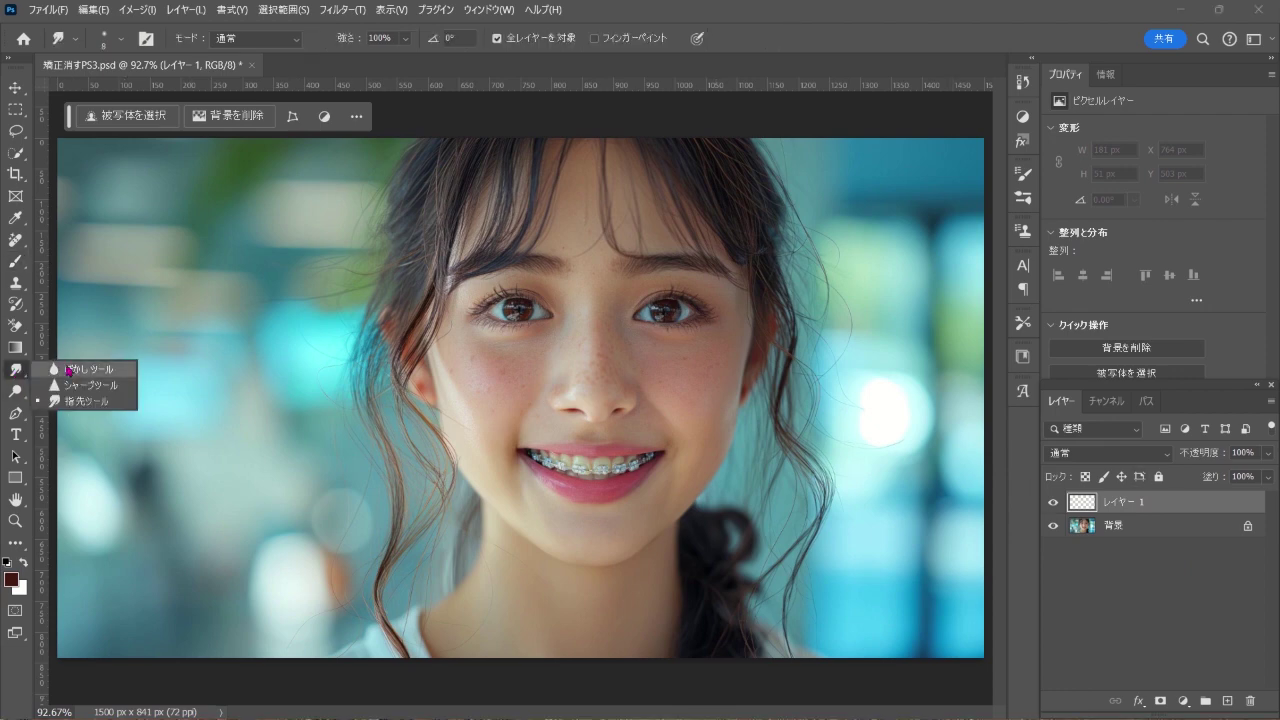
Step: Zoom to 200% and smudge tooth colour down over the braces on the left upper teeth
click(112, 403)
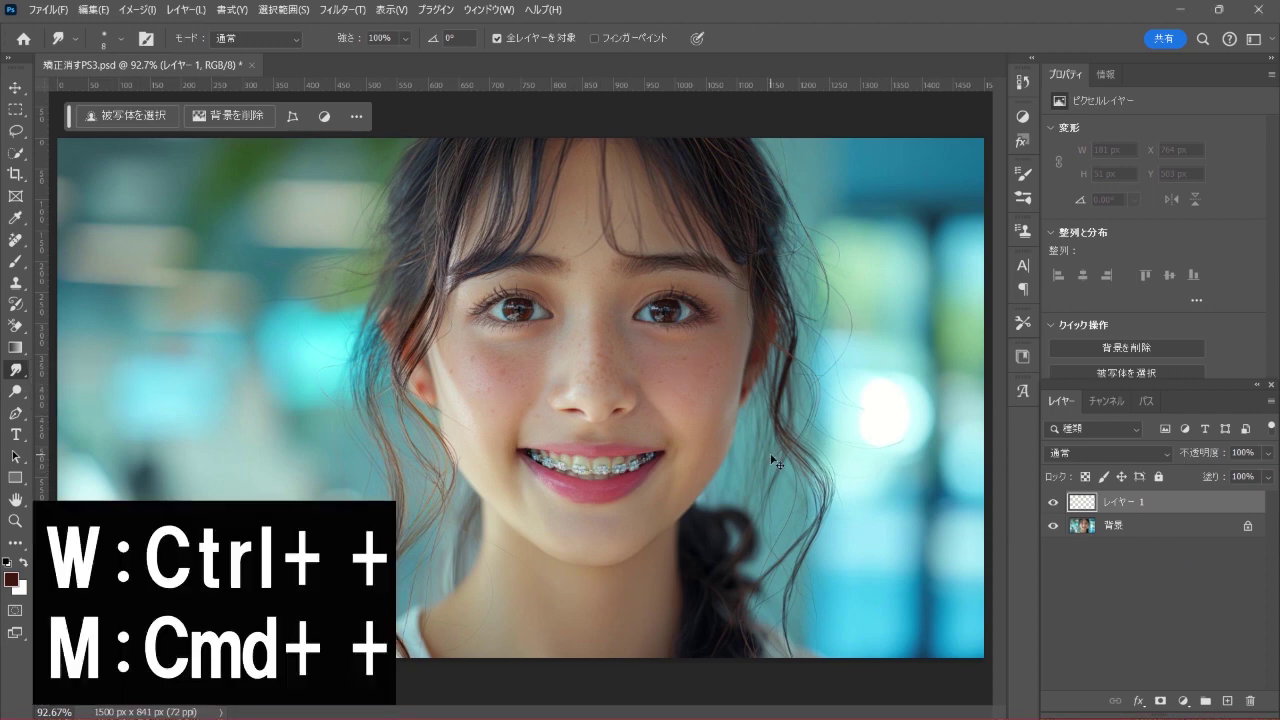
key(ctrl+plus)
key(ctrl+plus)
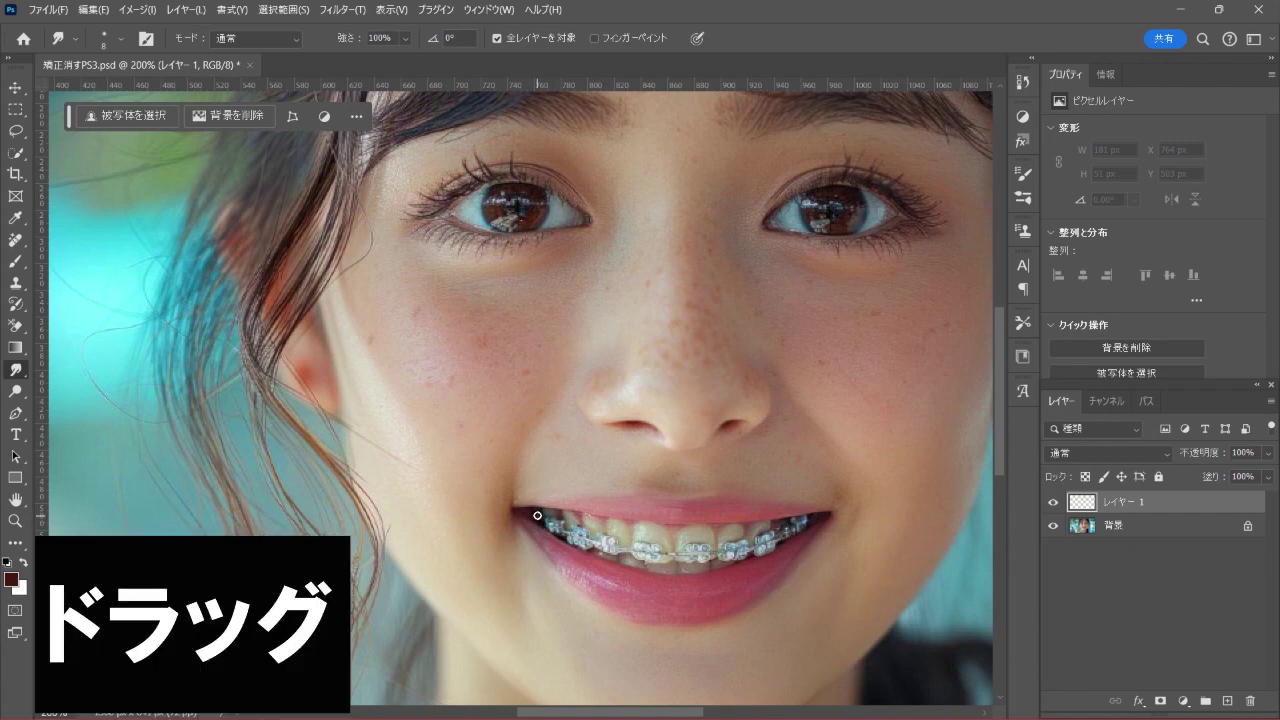
drag(537, 514, 537, 526)
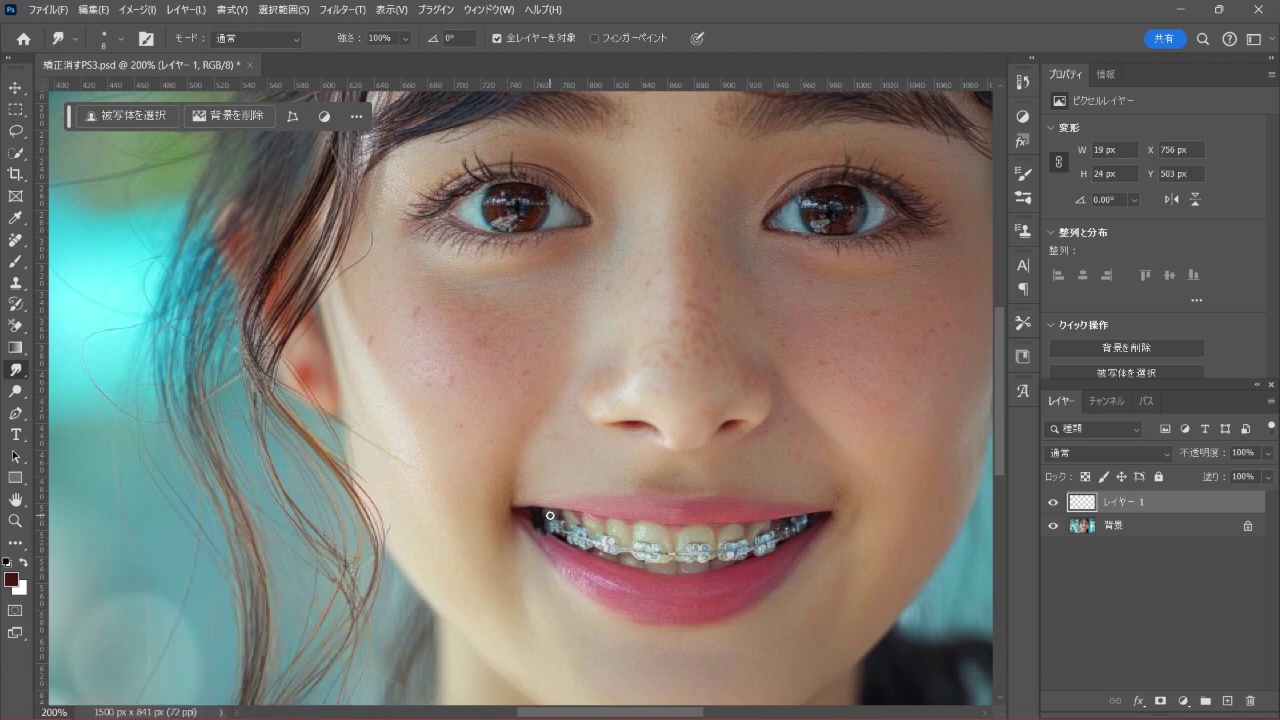
drag(550, 515, 553, 538)
drag(557, 539, 563, 519)
mouse_move(563, 548)
mouse_down()
mouse_move(570, 529)
mouse_move(580, 545)
mouse_move(585, 522)
mouse_move(584, 557)
mouse_move(597, 530)
mouse_move(597, 565)
mouse_move(603, 531)
mouse_move(605, 568)
mouse_move(611, 534)
mouse_move(608, 572)
mouse_move(617, 531)
mouse_move(615, 574)
mouse_move(623, 540)
mouse_move(628, 578)
mouse_move(637, 536)
mouse_move(638, 572)
mouse_move(651, 550)
mouse_move(645, 536)
mouse_move(643, 579)
mouse_move(649, 537)
mouse_move(647, 580)
mouse_move(657, 540)
mouse_move(666, 586)
mouse_move(680, 543)
mouse_move(680, 582)
mouse_up()
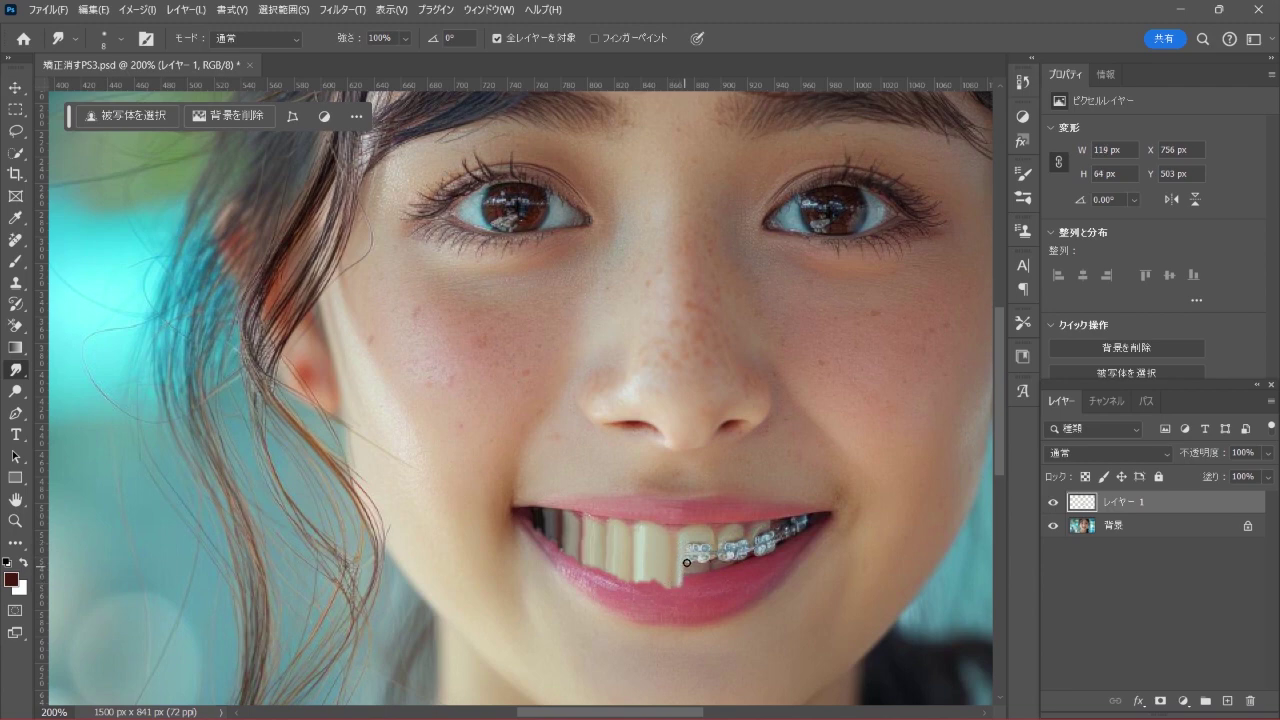
Step: Smudge tooth colour rightward across the remaining upper braces, then add a white mask to レイヤー 1
drag(689, 540, 685, 586)
drag(699, 537, 697, 550)
drag(701, 535, 710, 584)
drag(719, 537, 728, 580)
drag(733, 532, 738, 578)
drag(743, 533, 742, 579)
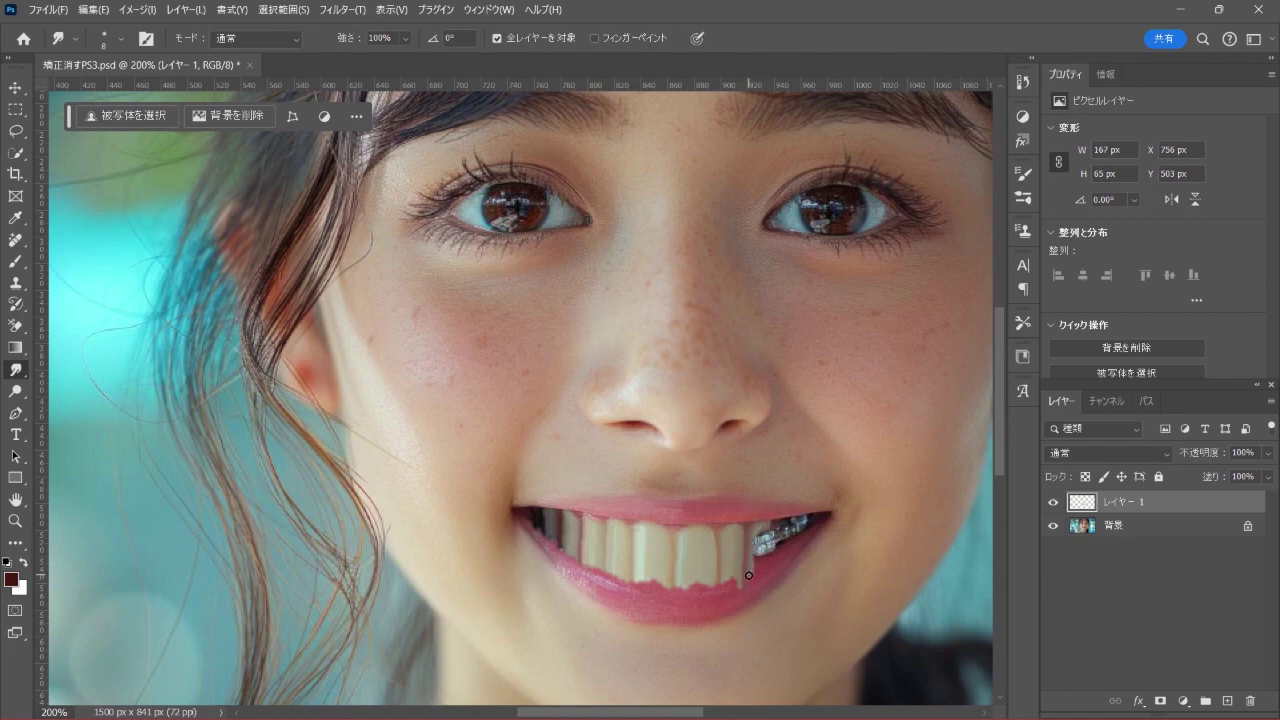
click(759, 534)
drag(759, 532, 768, 569)
click(1160, 700)
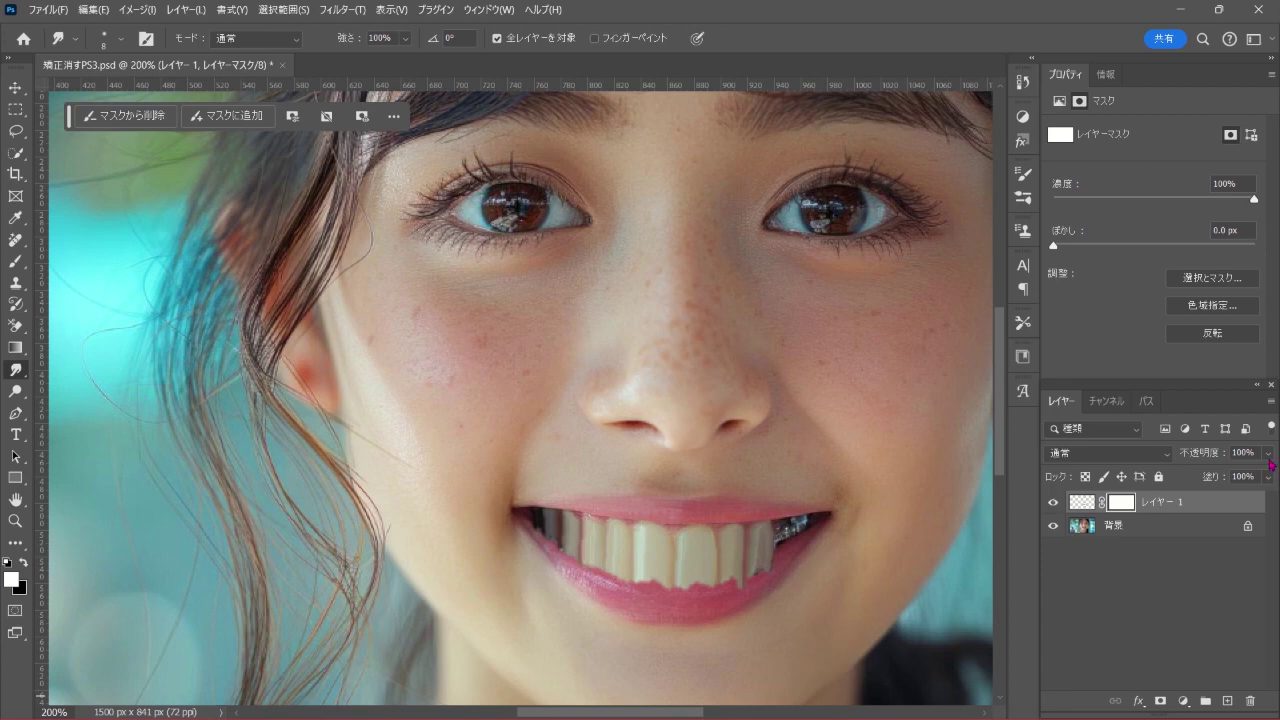
Step: Set レイヤー 1's opacity to 77%
click(1268, 453)
drag(1268, 474, 1253, 476)
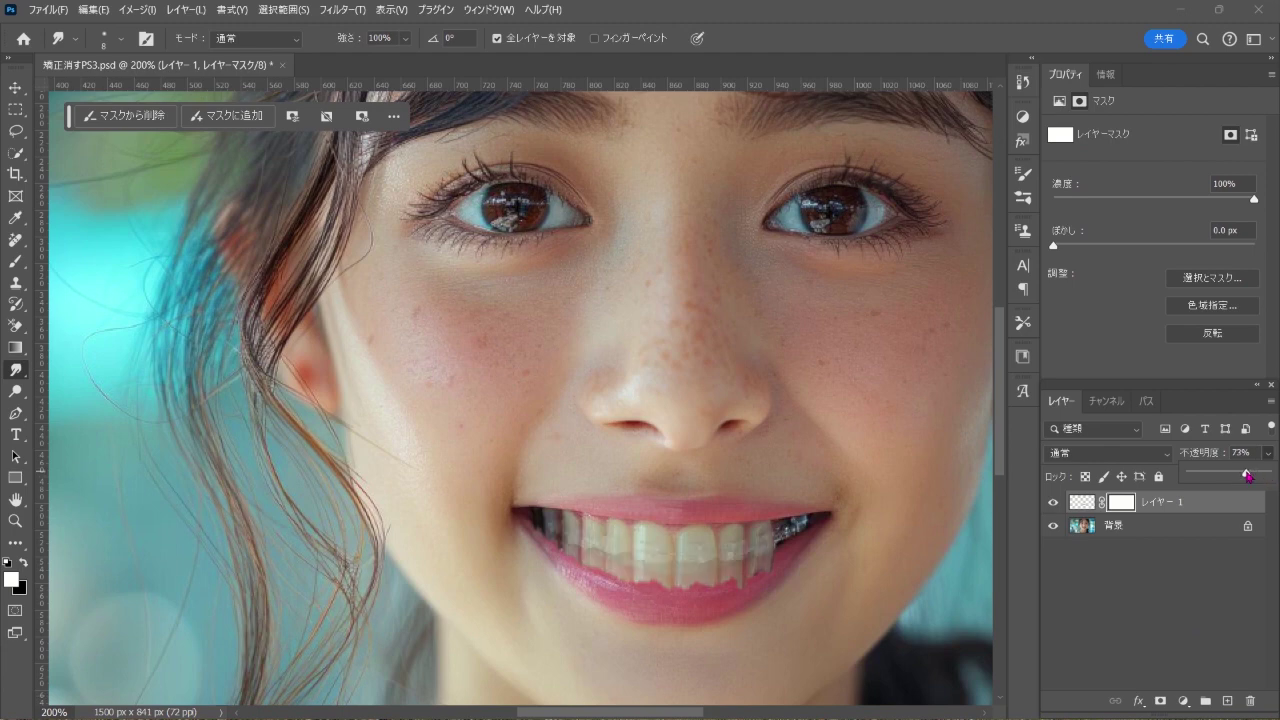
drag(1247, 476, 1250, 476)
Step: Brush black on the mask to hide smudged drips over the lower lip
click(18, 263)
right_click(18, 263)
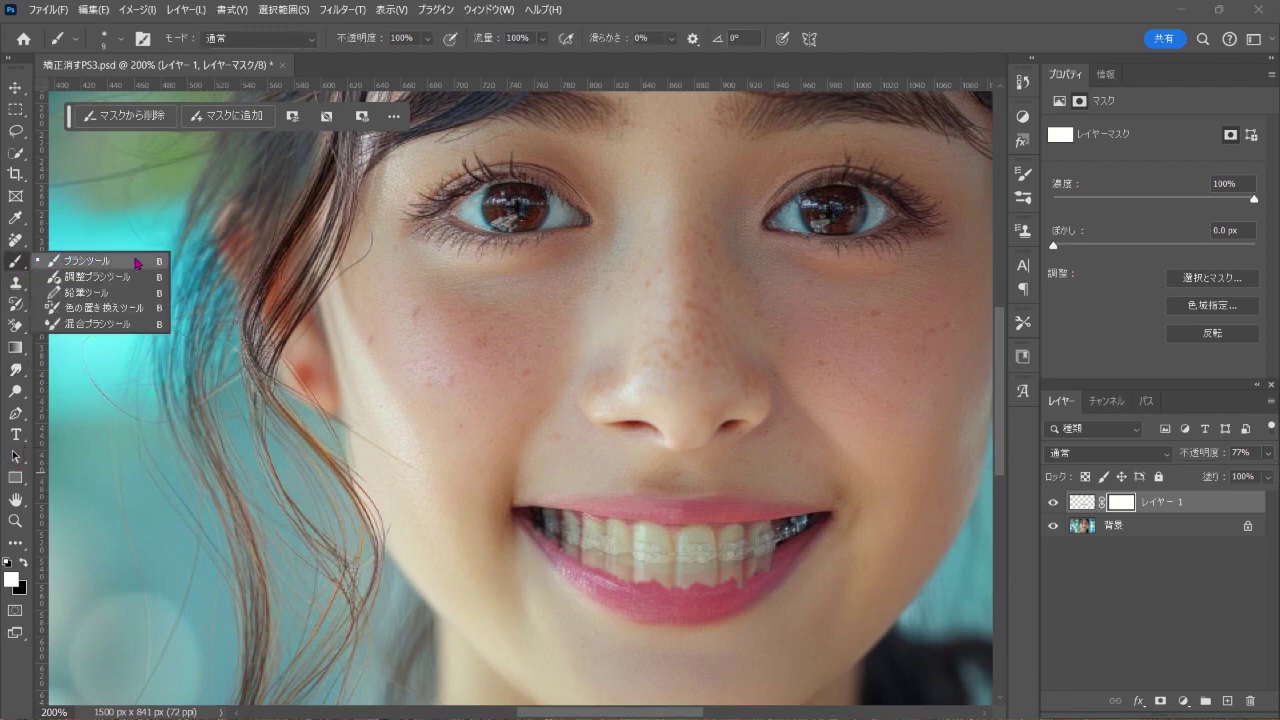
click(24, 564)
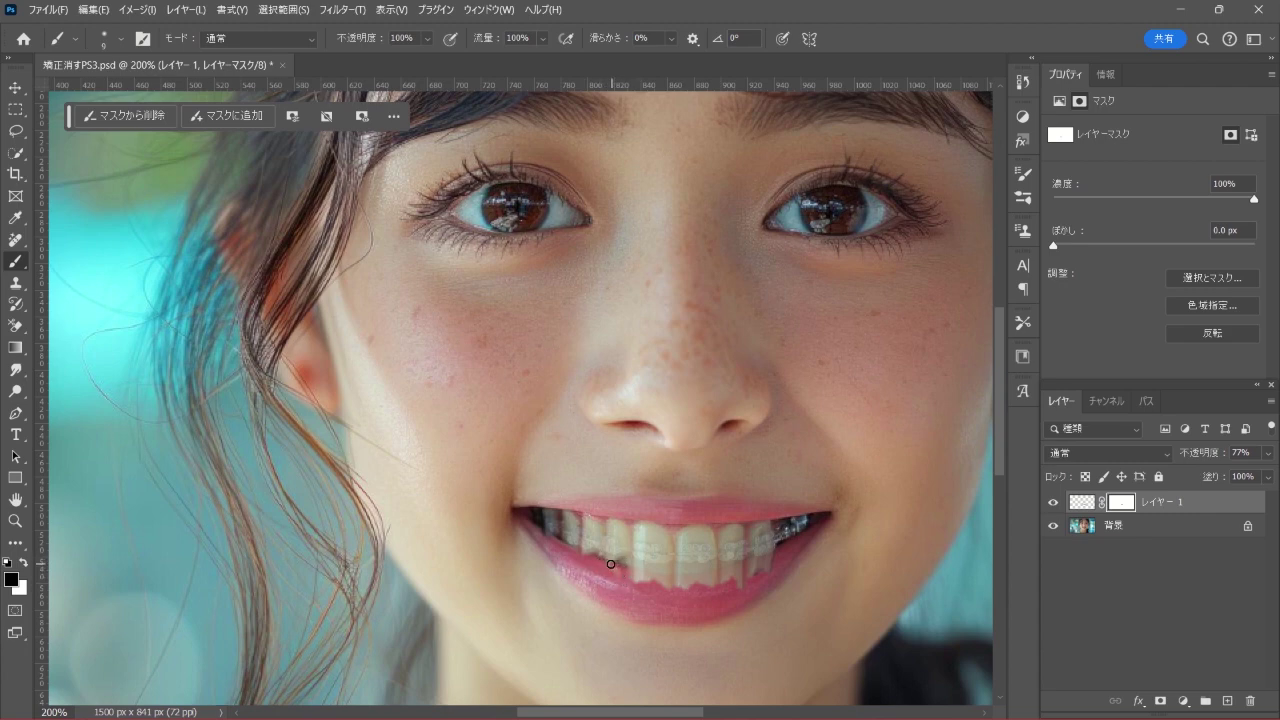
mouse_move(615, 563)
mouse_down()
mouse_move(631, 605)
mouse_move(631, 578)
mouse_move(667, 584)
mouse_up()
mouse_move(693, 578)
mouse_down()
mouse_move(772, 570)
mouse_move(758, 566)
mouse_up()
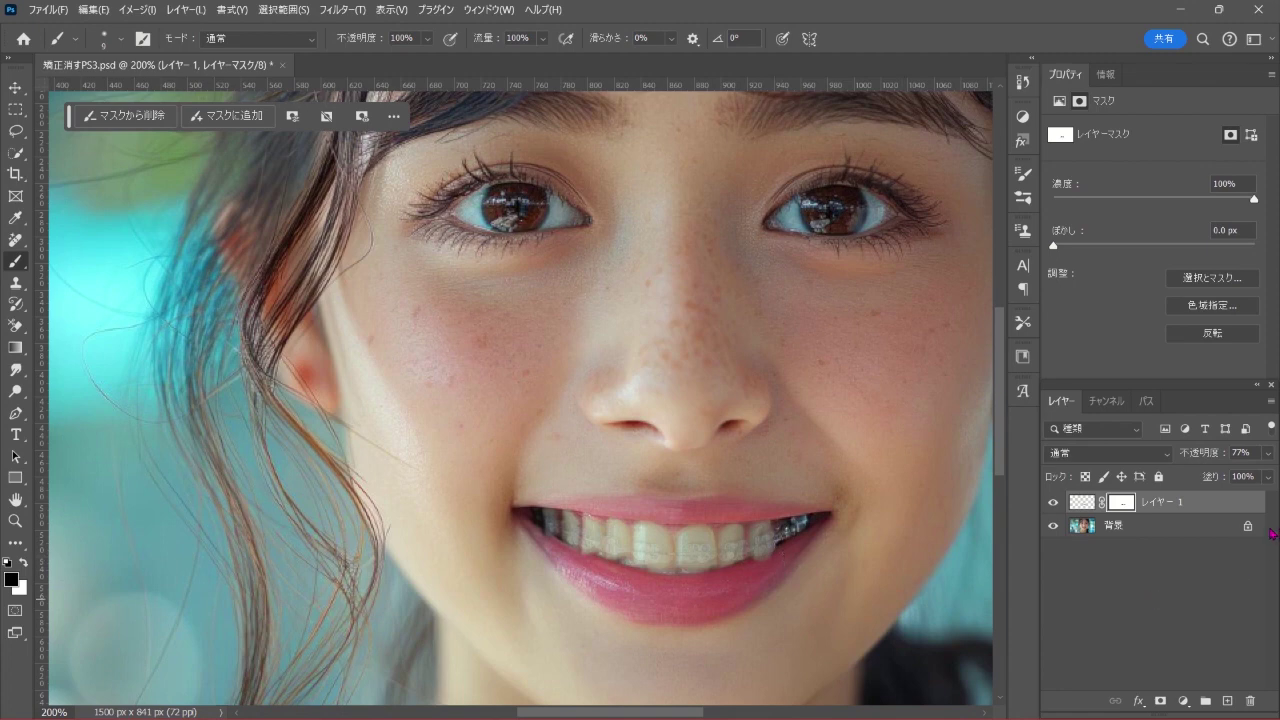
Step: Restore レイヤー 1 to 100% opacity and touch up the mask along the teeth's lower edge
click(1269, 454)
drag(1251, 475, 1267, 474)
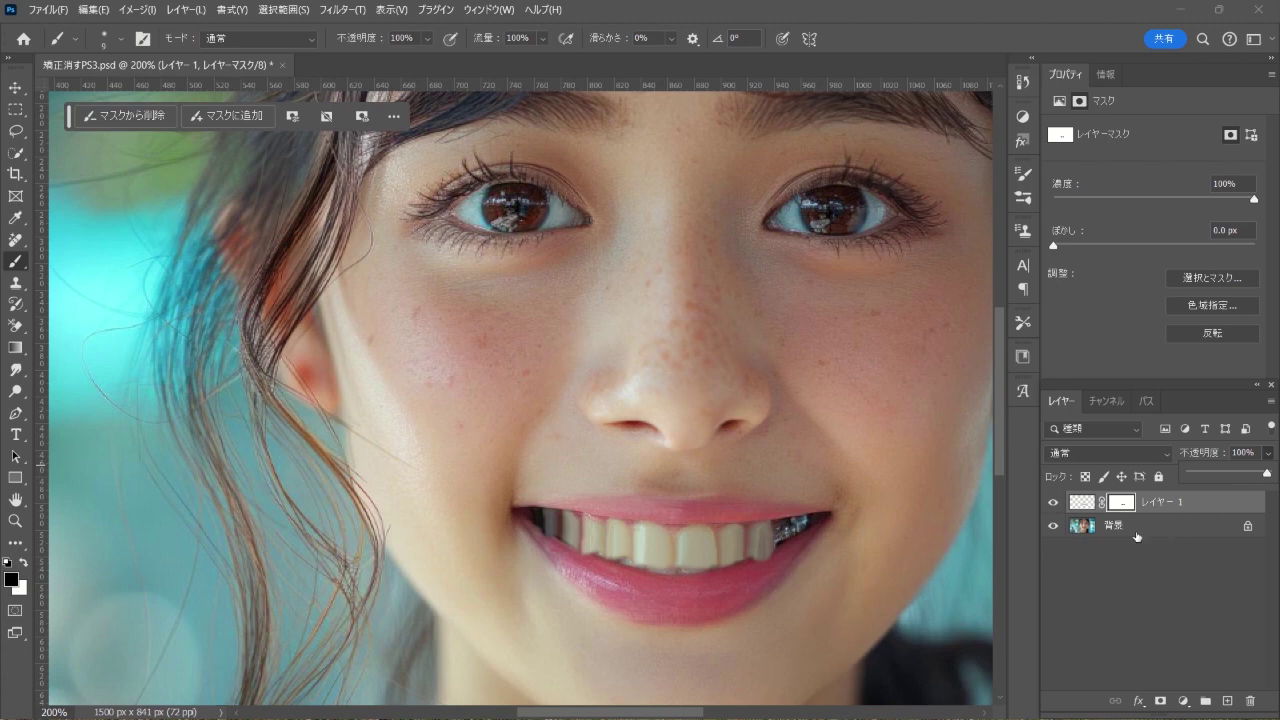
click(23, 563)
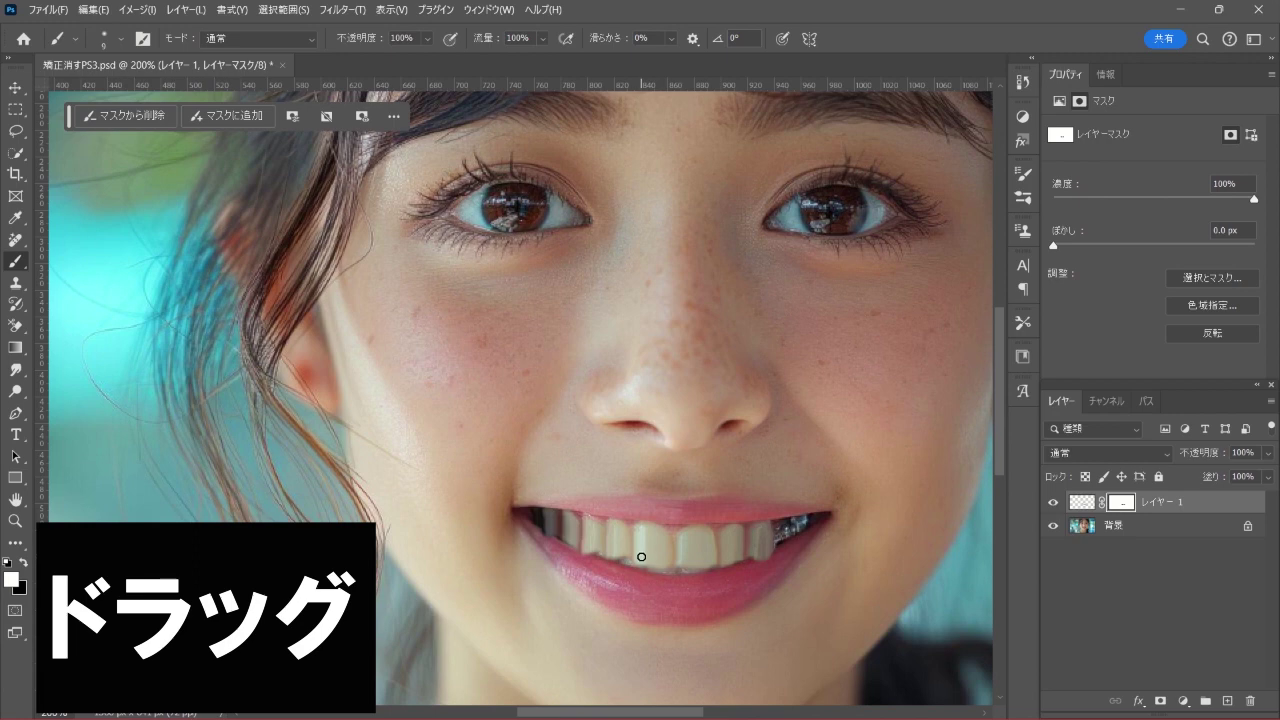
drag(641, 557, 697, 561)
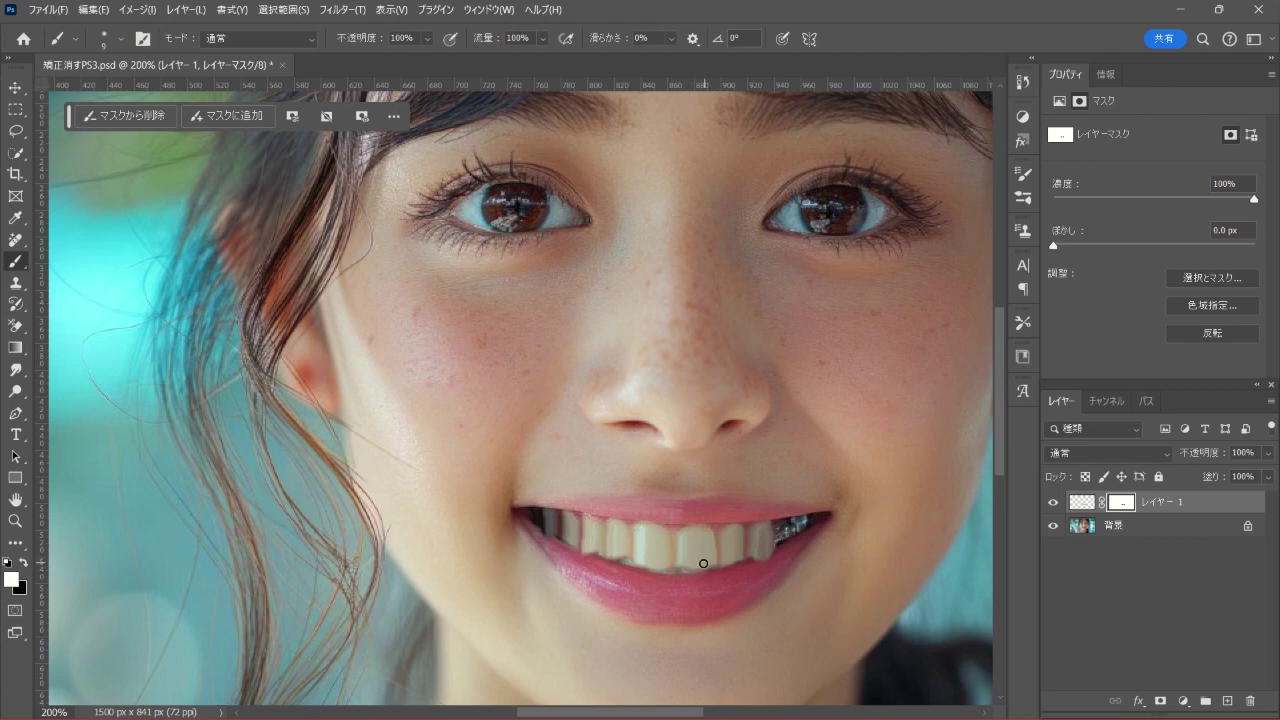
drag(703, 564, 712, 562)
click(23, 563)
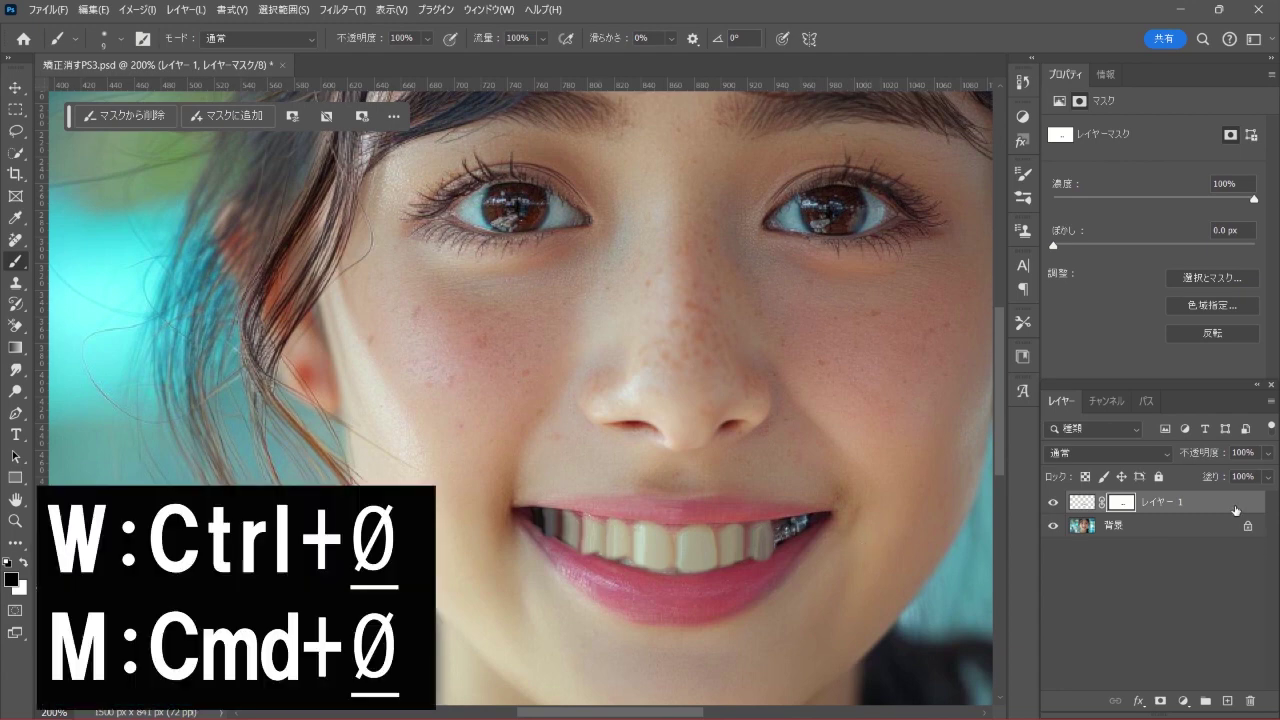
Step: Fit the photo on screen, select the plain Lasso Tool, and zoom back in on the mouth
key(ctrl+0)
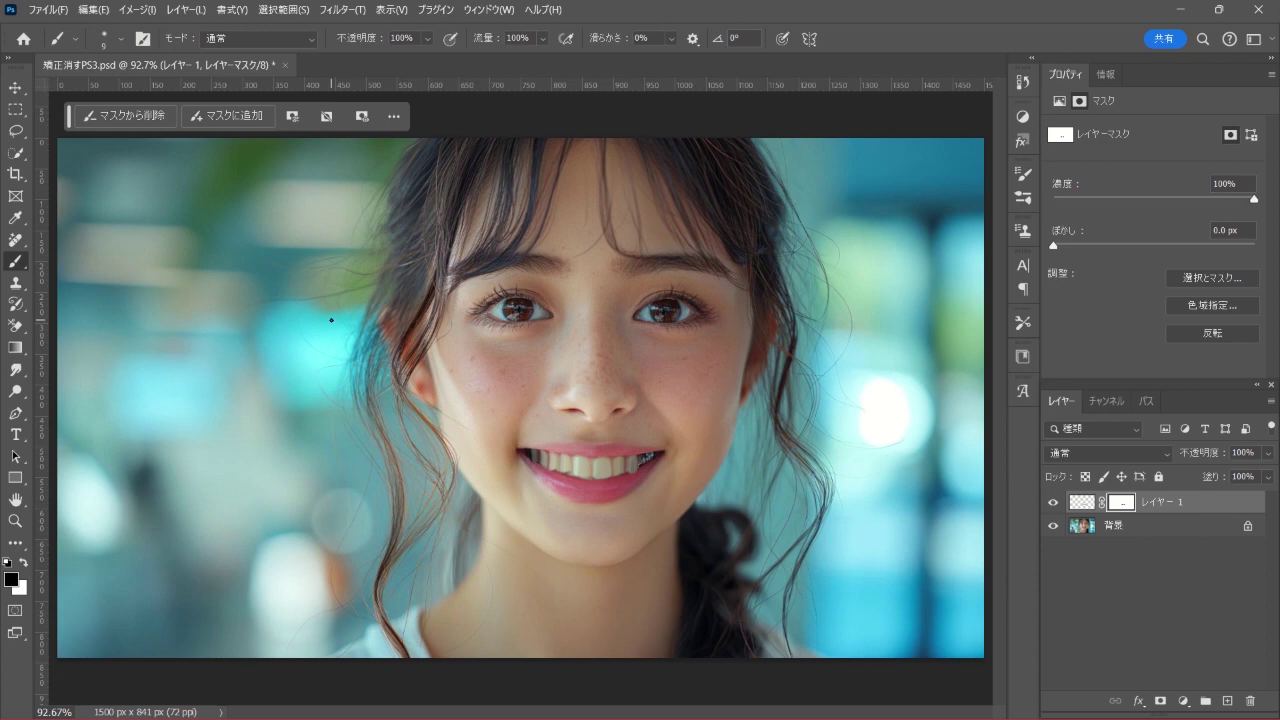
click(16, 131)
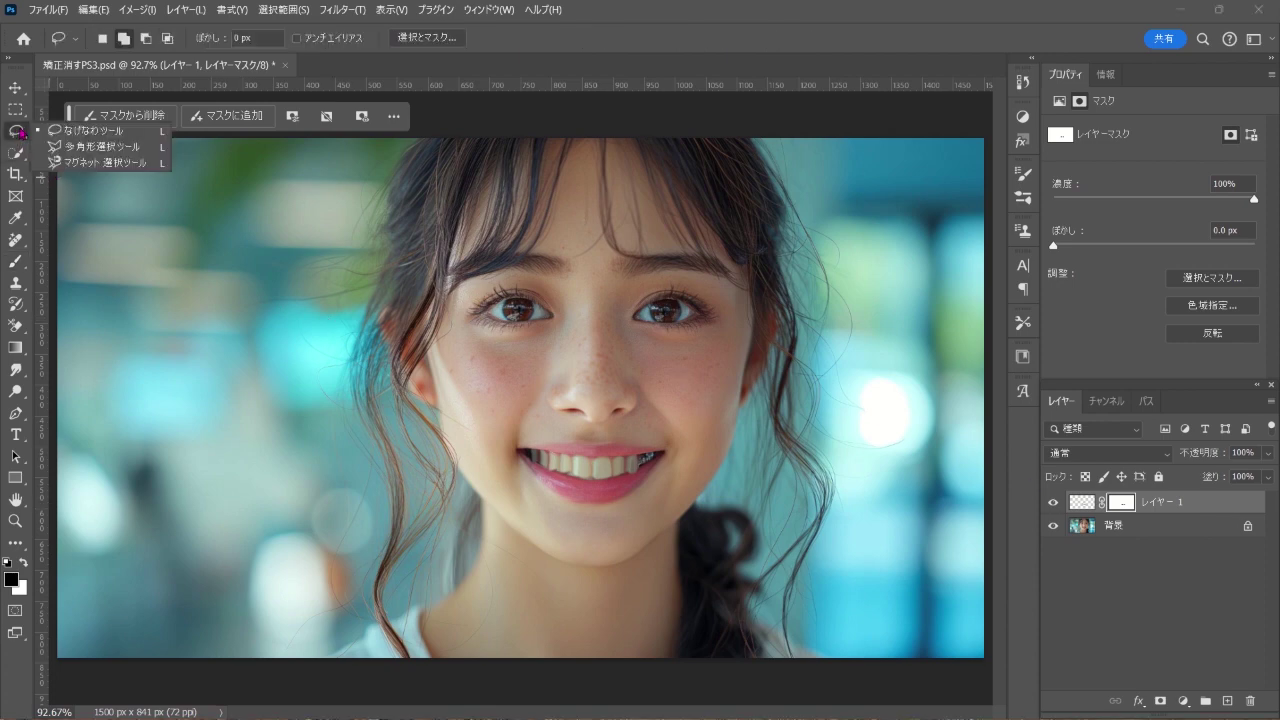
click(140, 131)
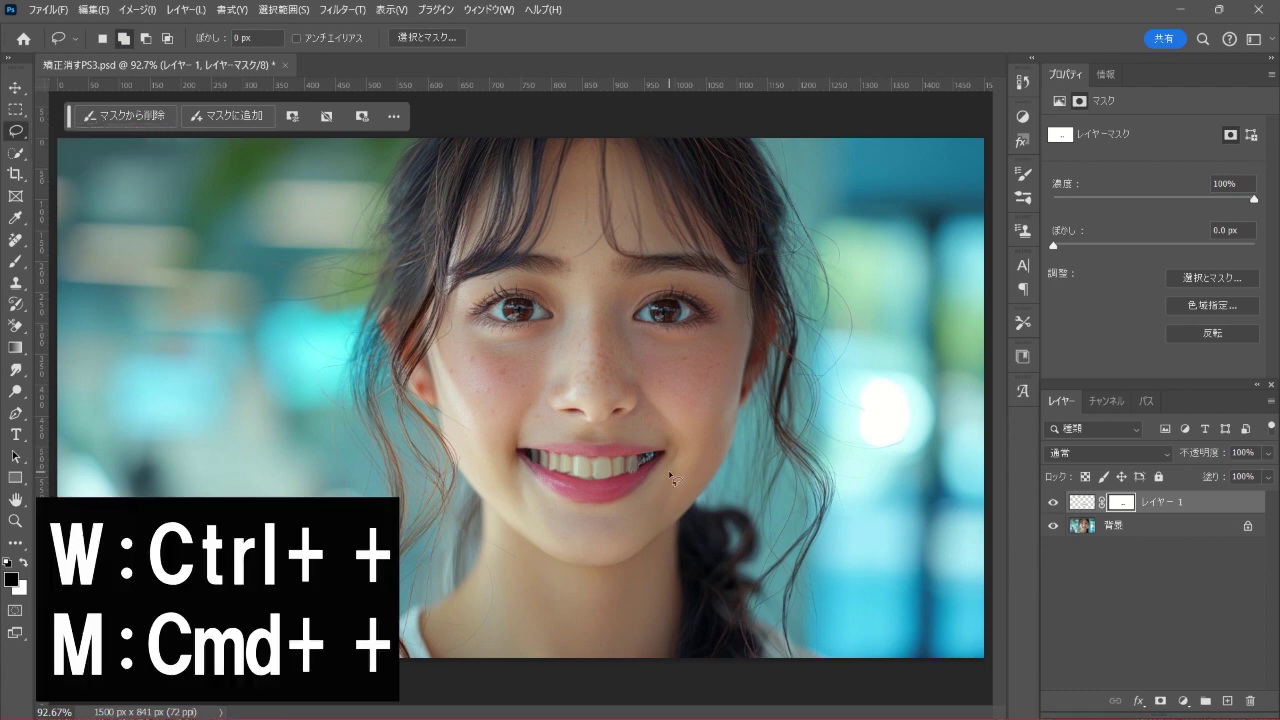
key(ctrl+plus)
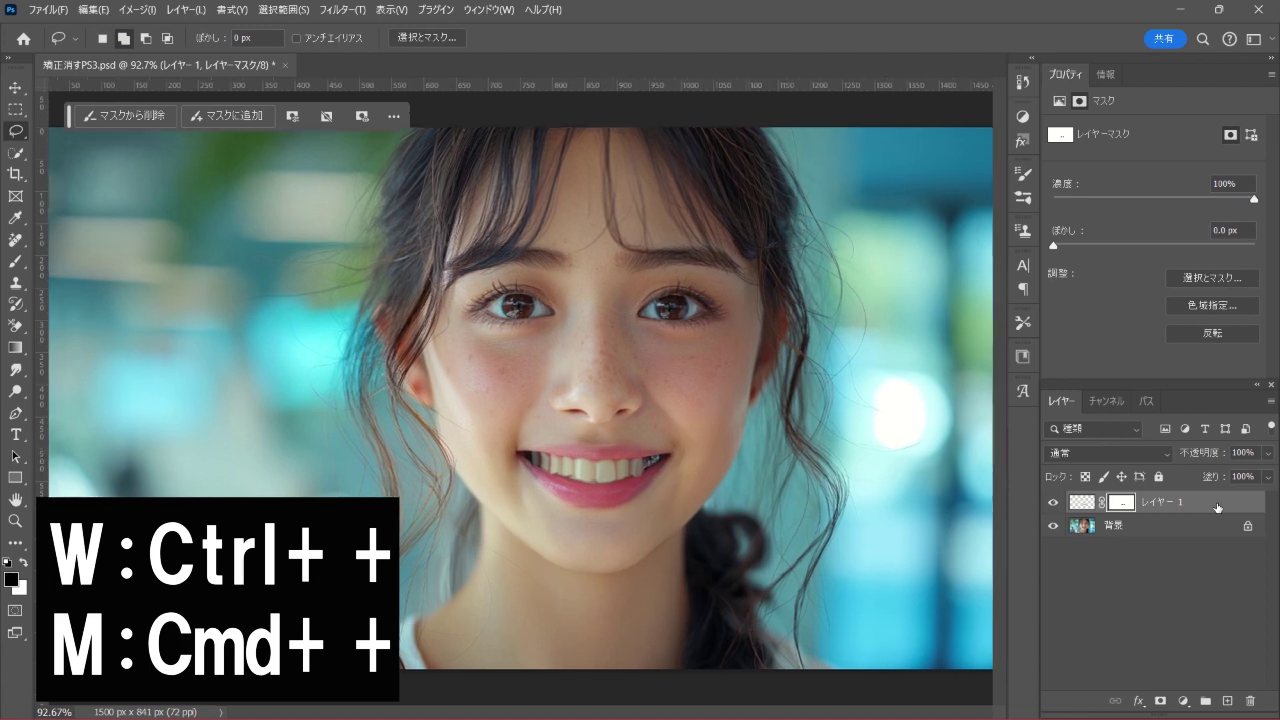
key(ctrl+plus)
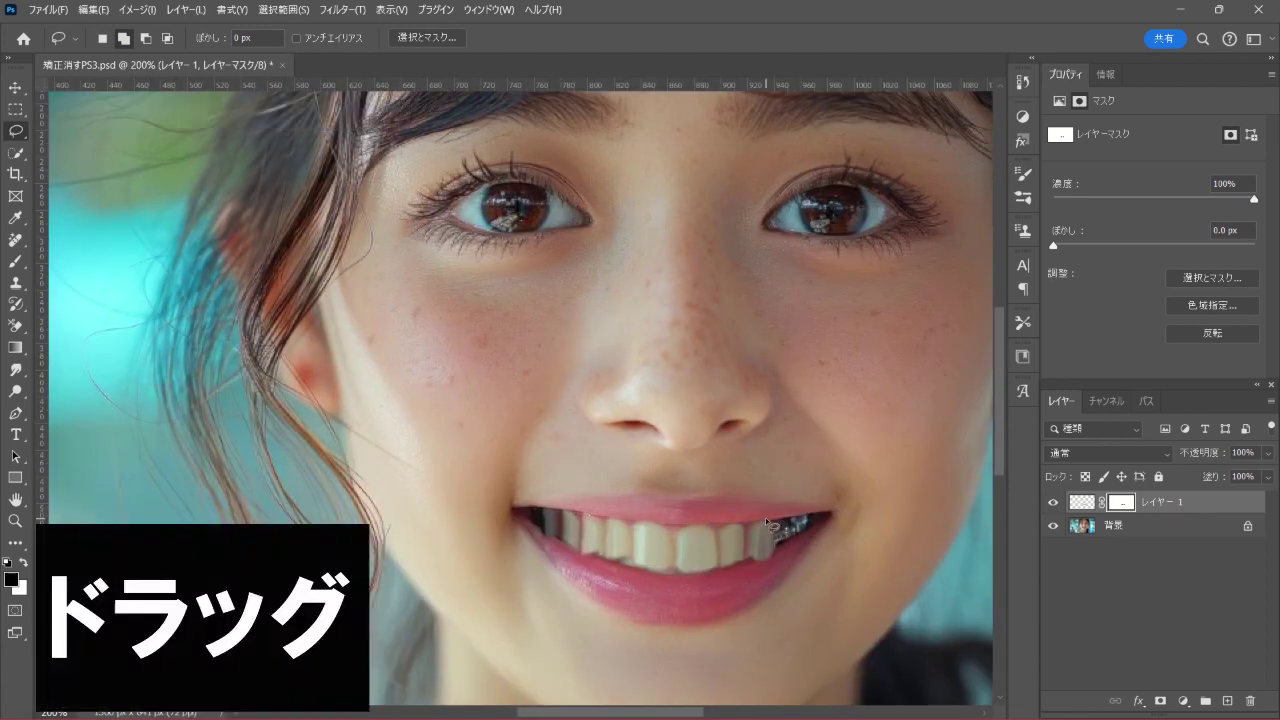
Step: Lasso the leftover braces at the mouth's right corner and Generative Fill them with prompt 歯
mouse_move(766, 519)
mouse_down()
mouse_move(836, 510)
mouse_move(773, 566)
mouse_move(762, 521)
mouse_up()
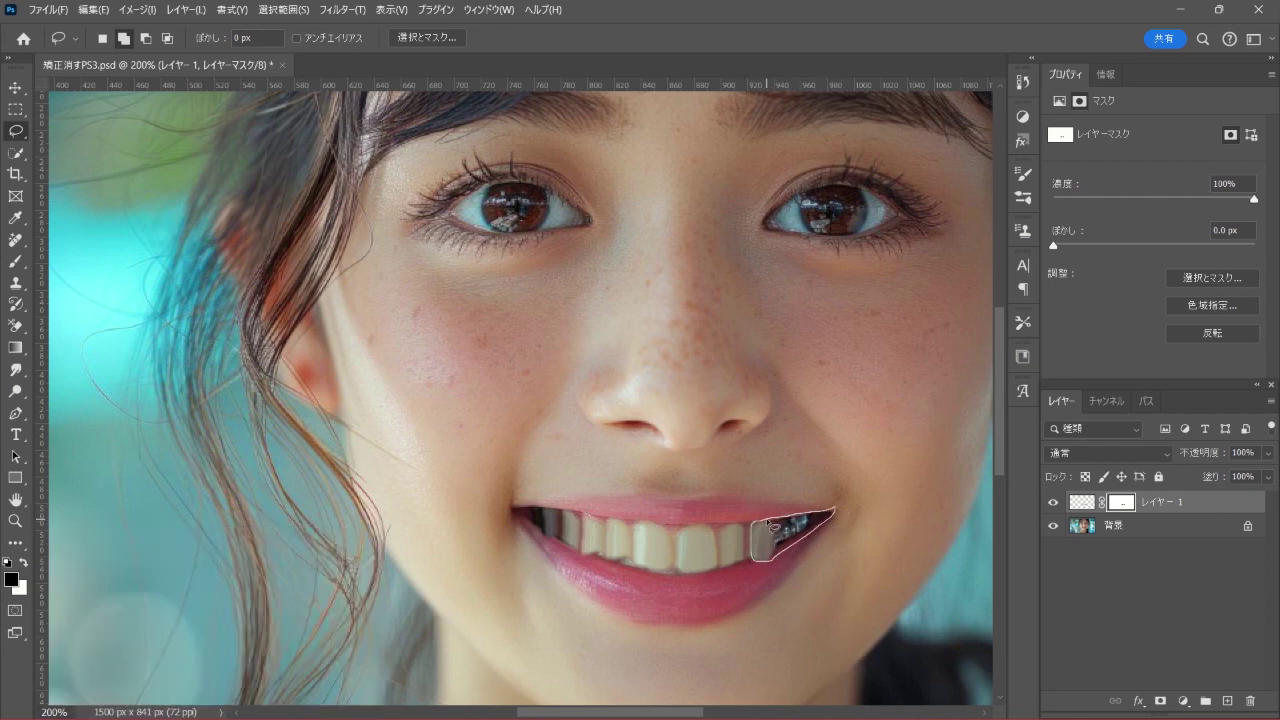
click(126, 118)
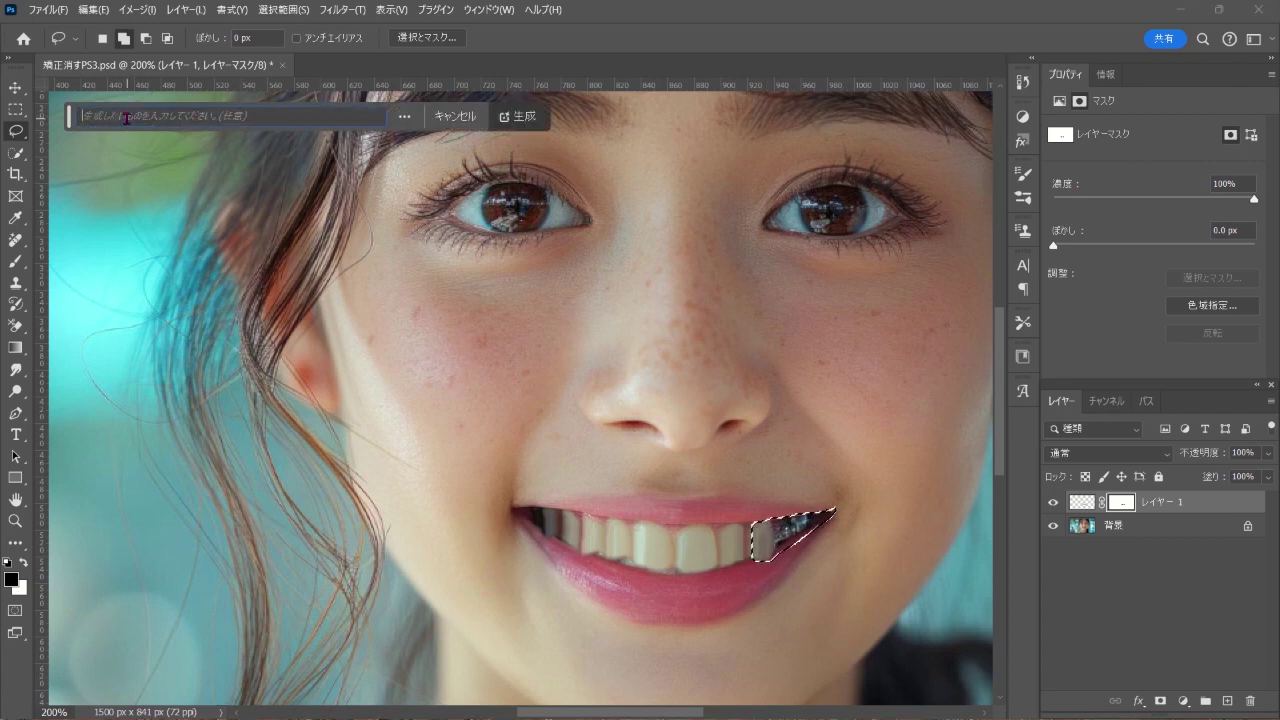
text(歯)
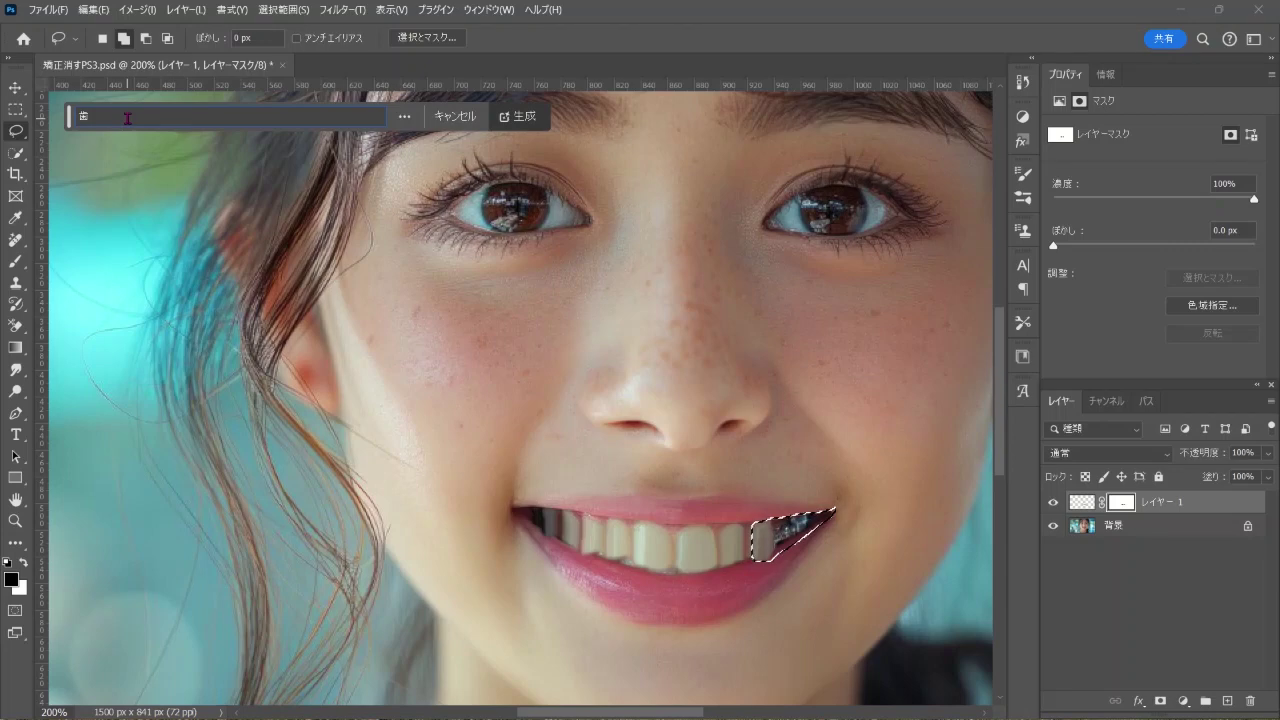
click(518, 116)
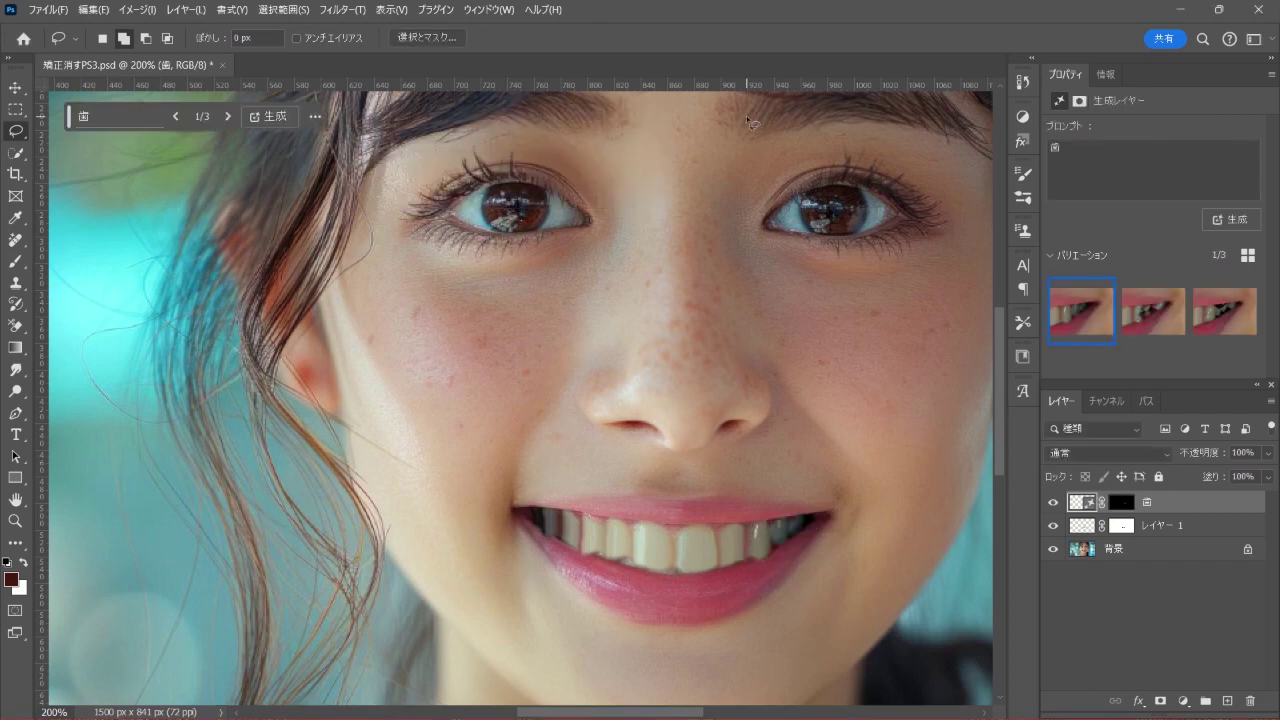
Step: Preview all three 歯 variations, keep variation 1, and toggle the layer to compare
click(1145, 316)
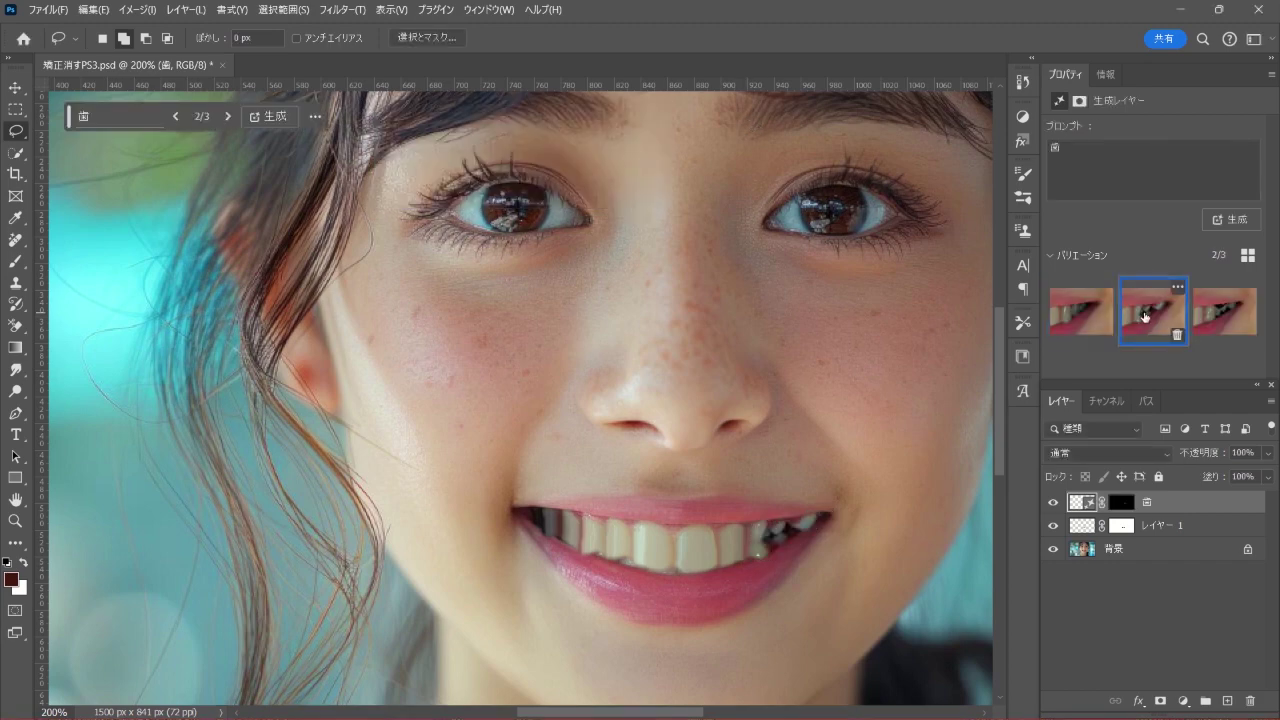
click(1200, 323)
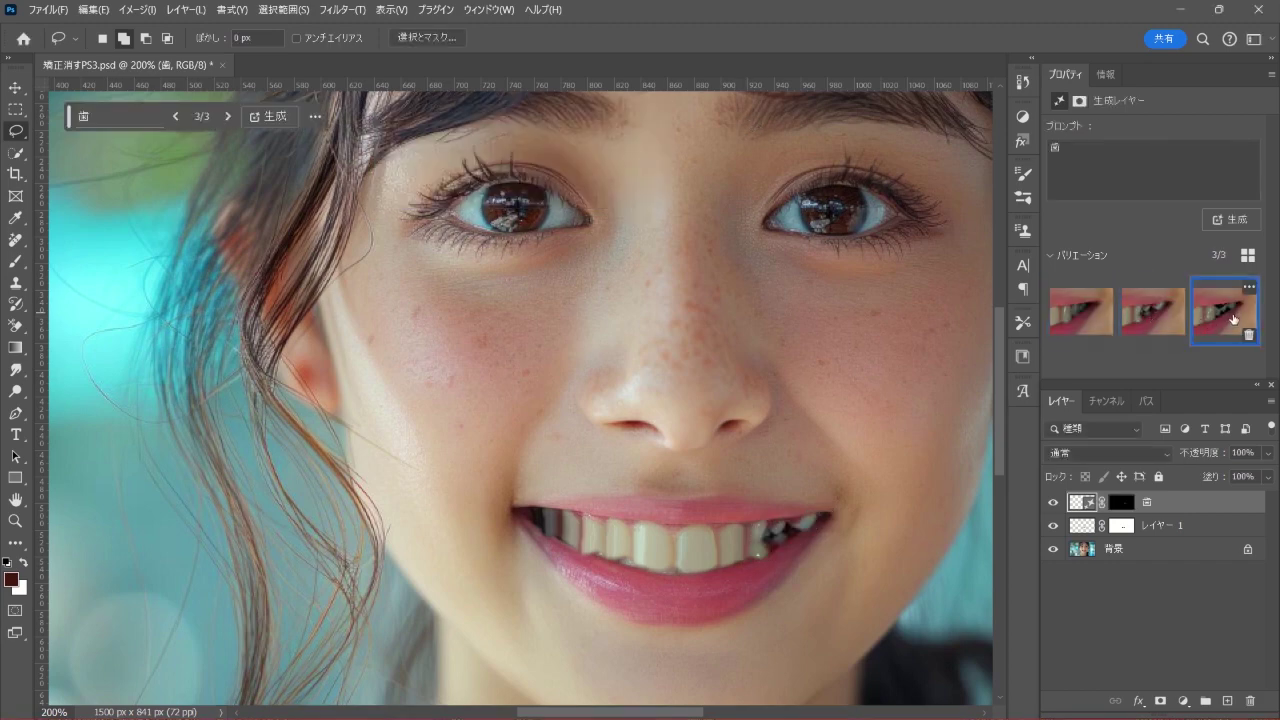
click(1100, 323)
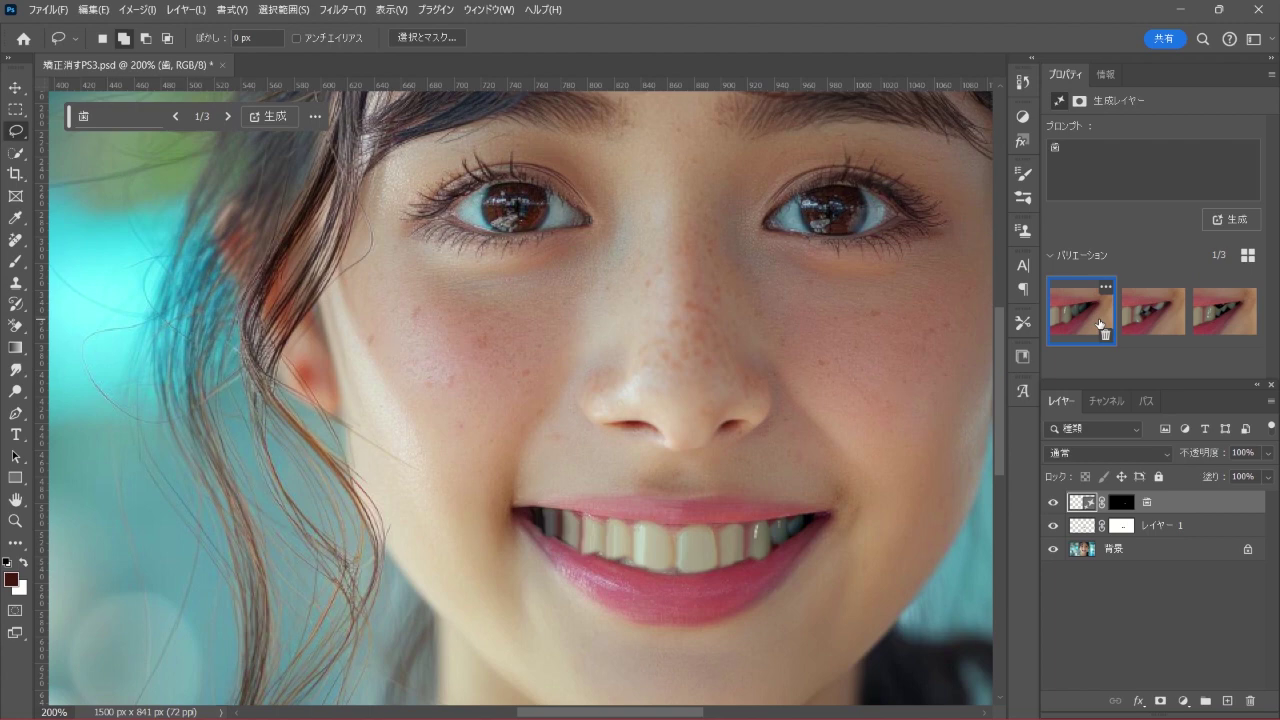
click(1051, 503)
click(1051, 503)
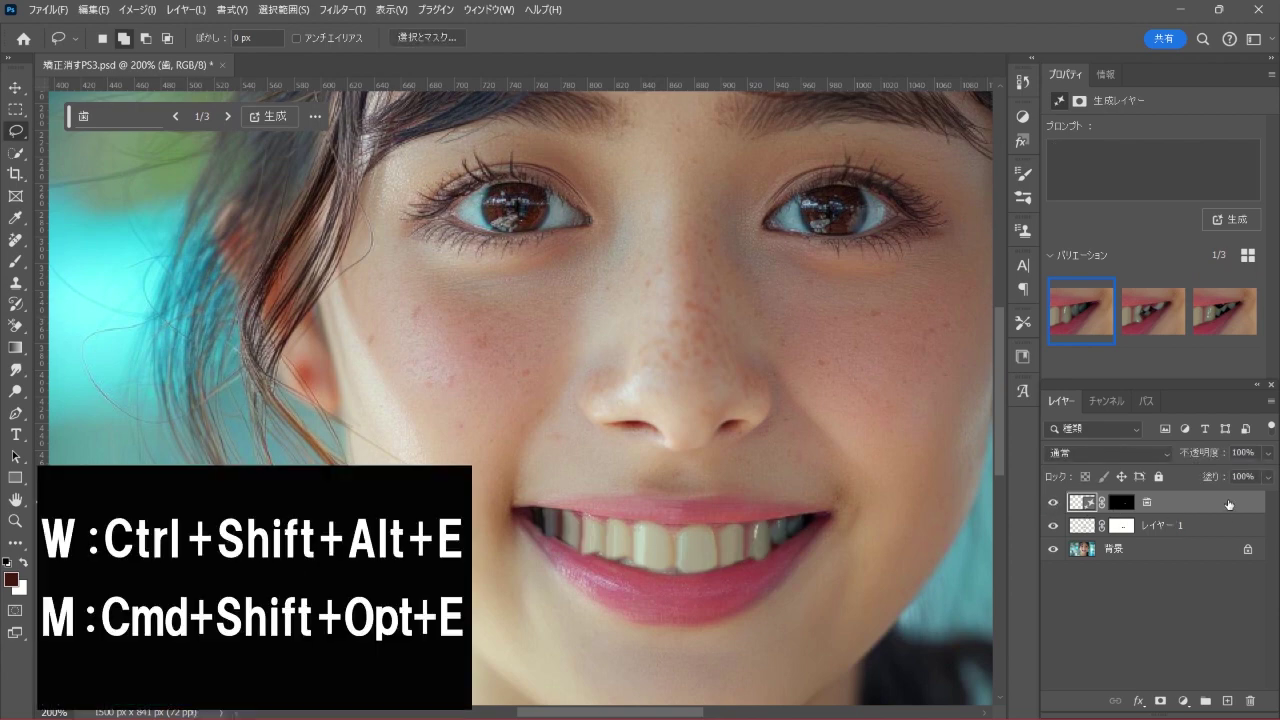
Step: Stamp visible layers into レイヤー 2 and mask it to a Quick Selection of the upper teeth
key(ctrl+shift+alt+e)
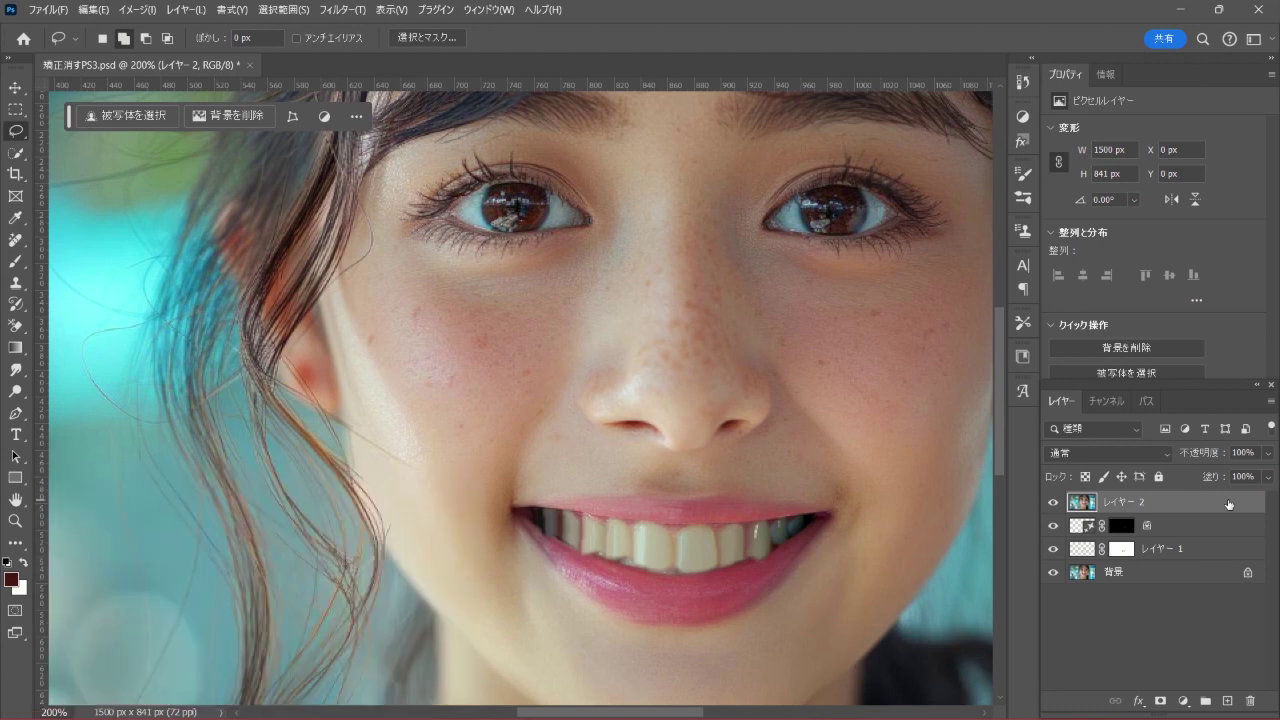
click(24, 154)
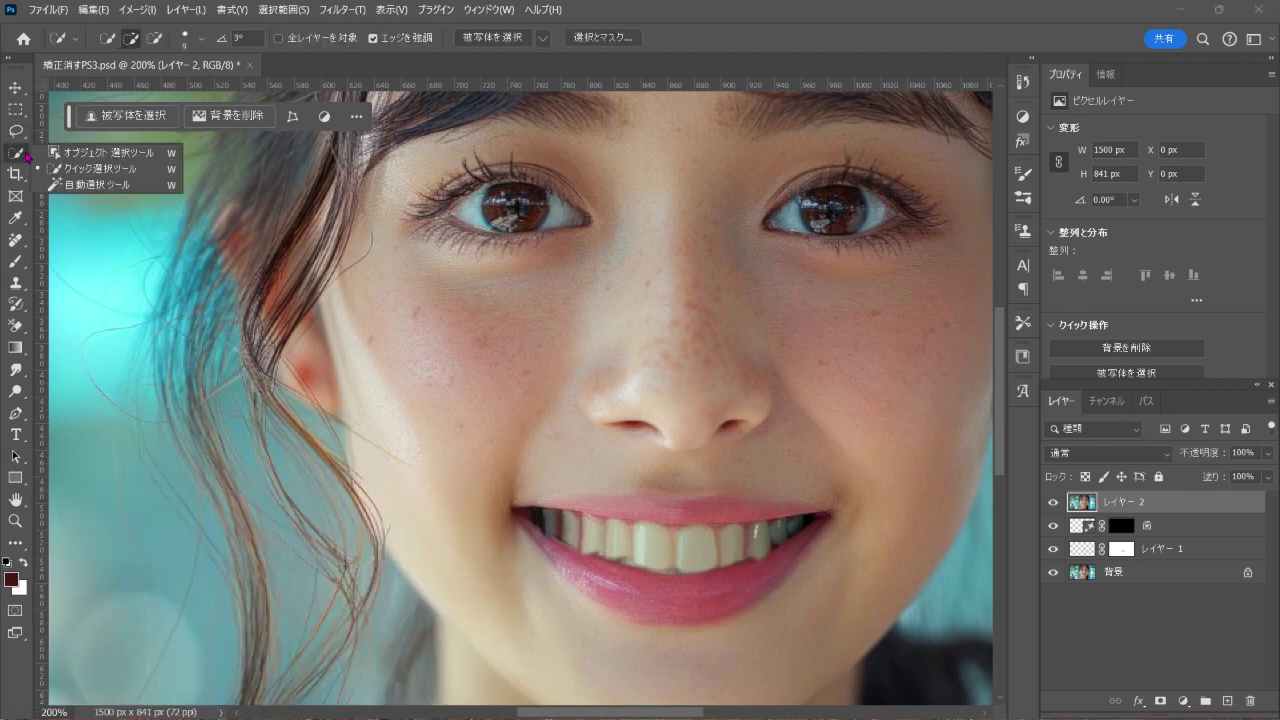
click(140, 170)
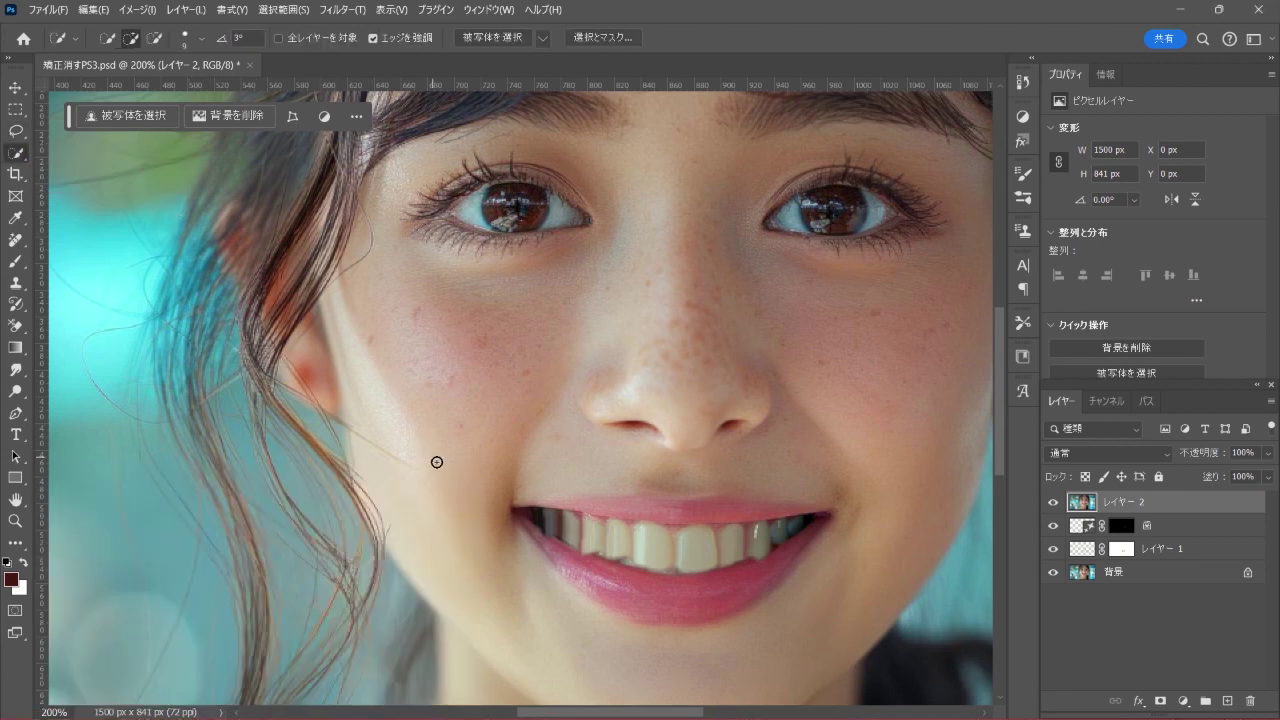
mouse_move(548, 520)
mouse_down()
mouse_move(643, 545)
mouse_move(805, 525)
mouse_up()
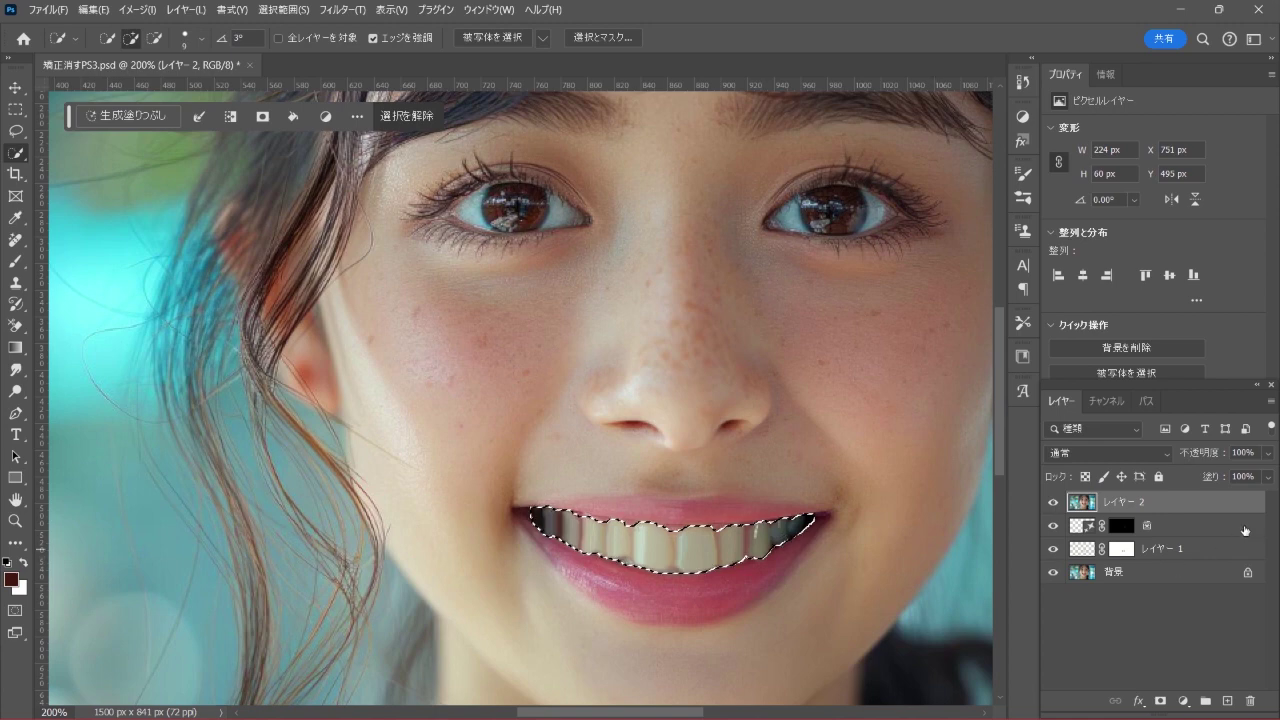
click(1161, 701)
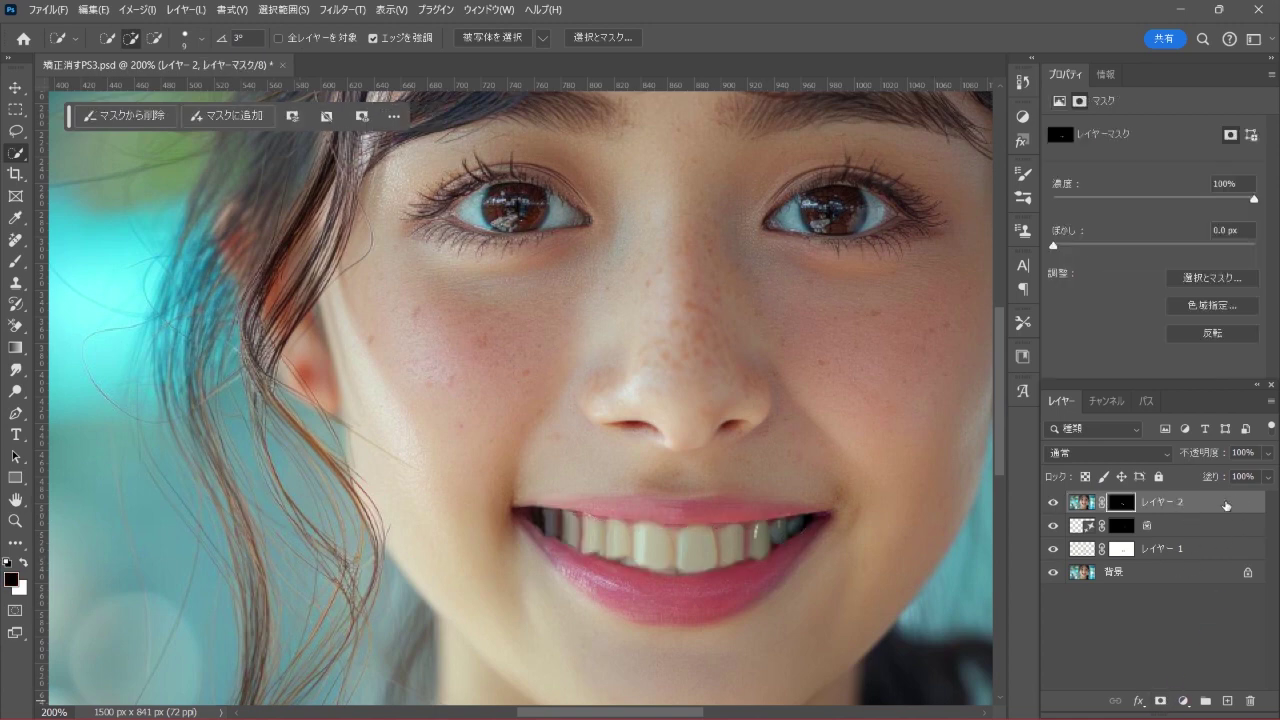
Step: Clip a Selective Color layer to レイヤー 2 with Yellow at -100, toggling it to compare
click(1183, 701)
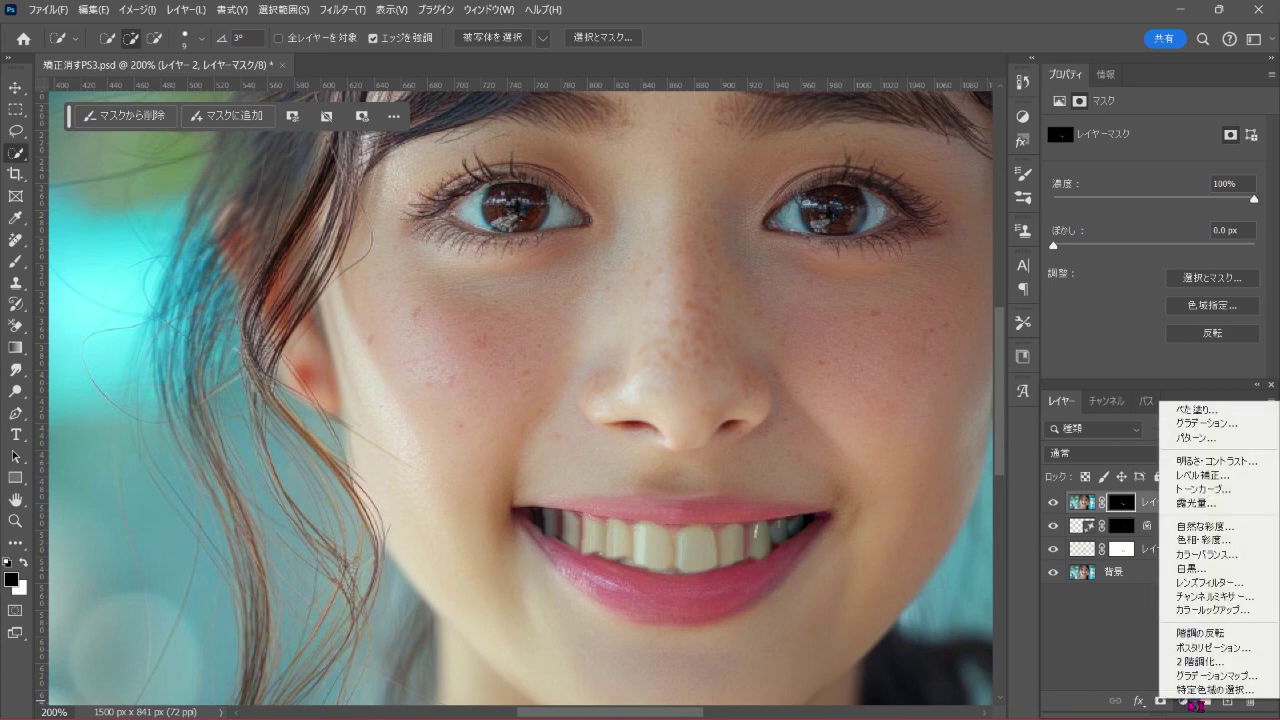
click(1248, 690)
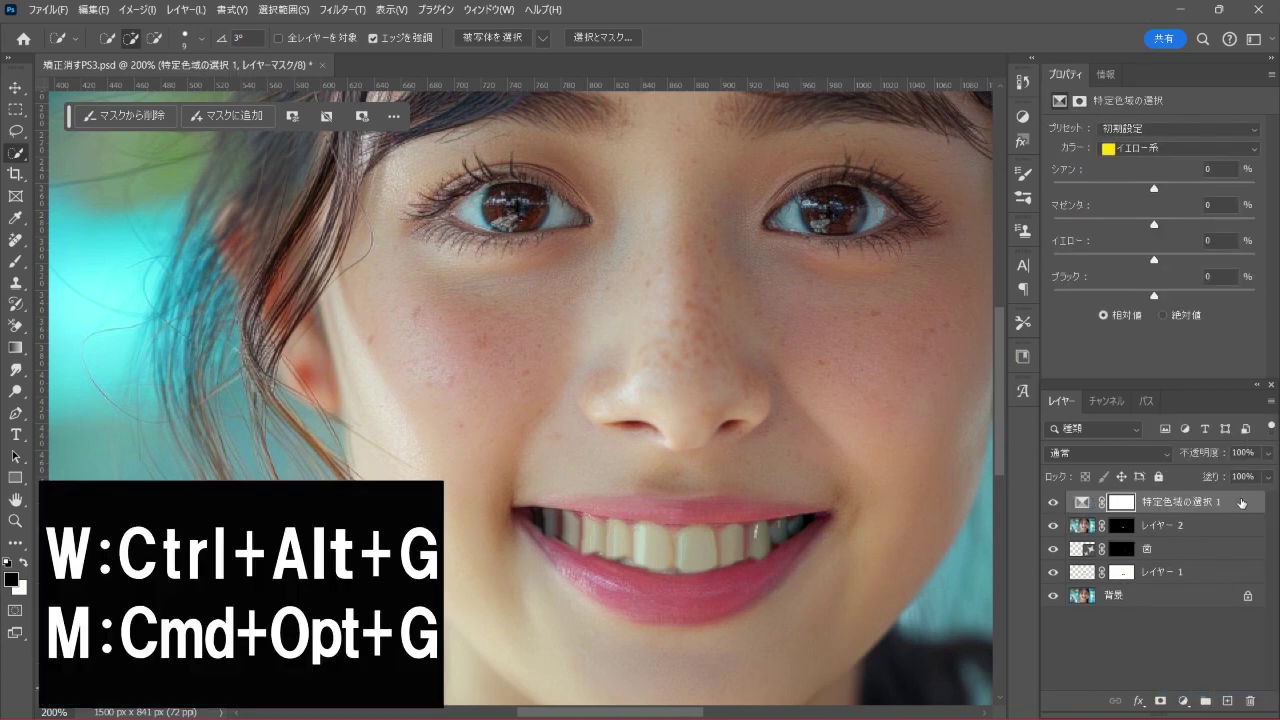
key(ctrl+alt+g)
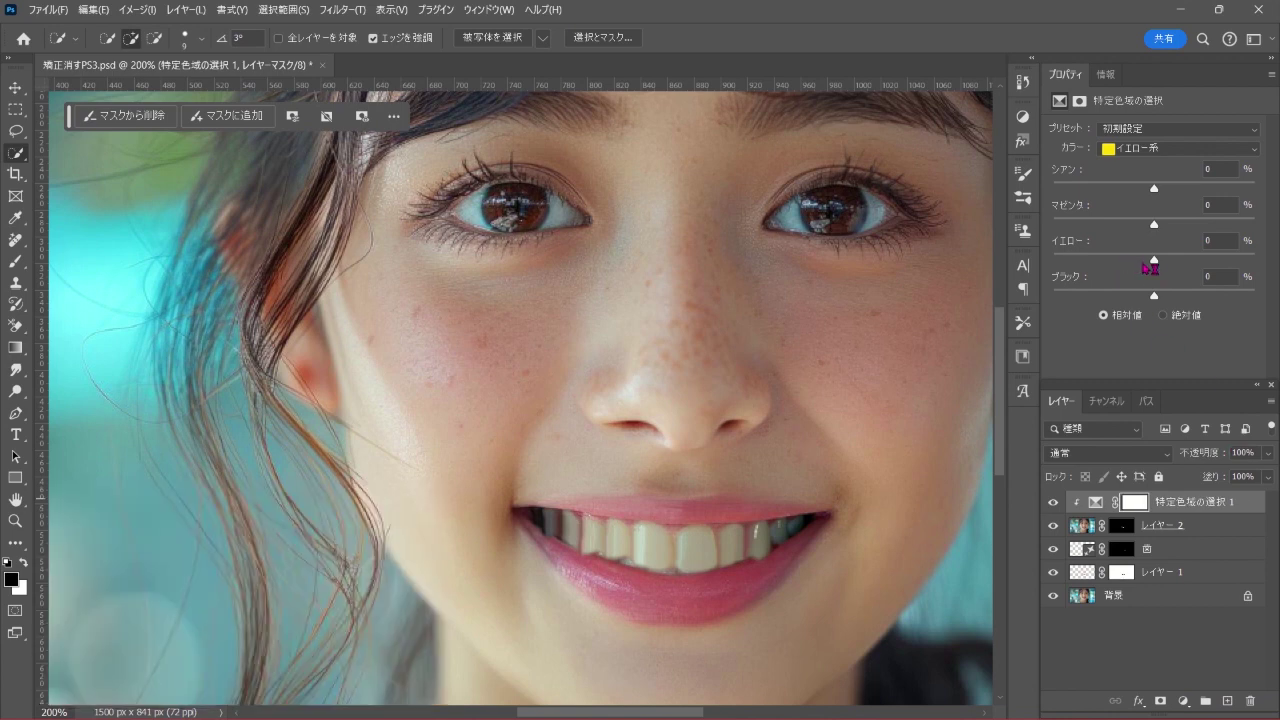
drag(1154, 260, 1043, 275)
click(1051, 502)
click(1051, 503)
click(1184, 702)
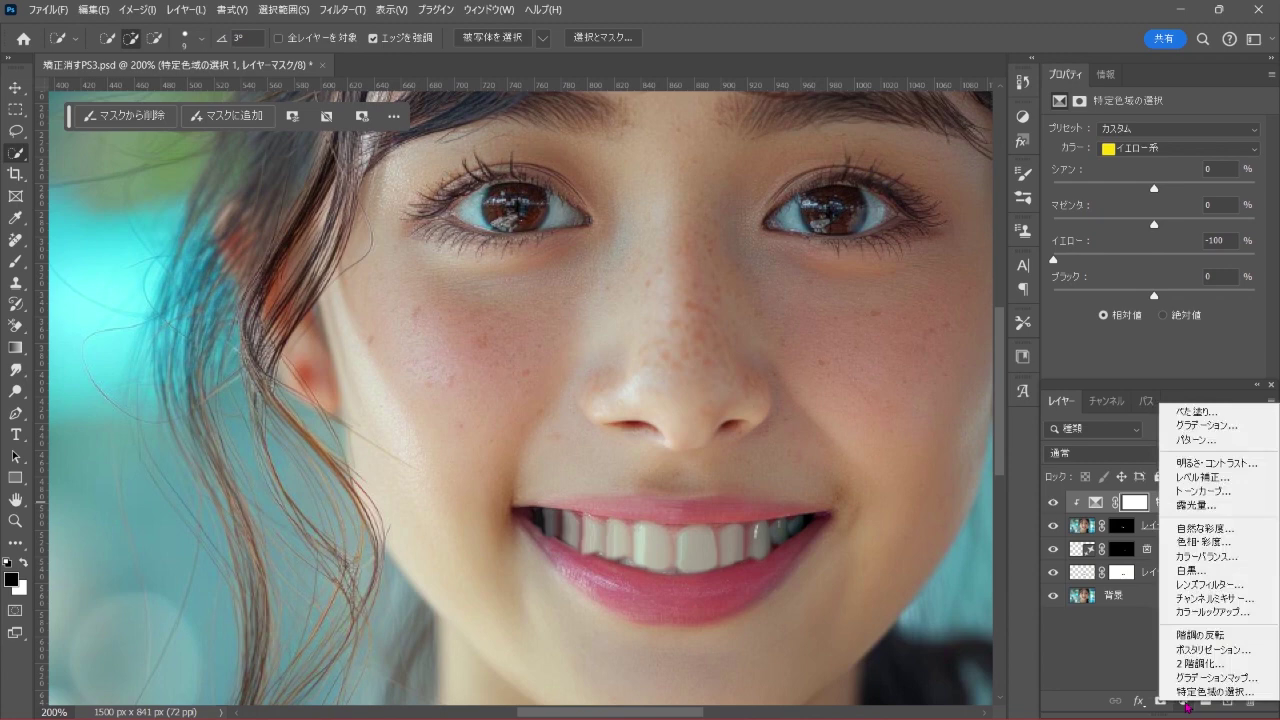
Step: Clip a Brightness/Contrast layer to the teeth at Brightness 13, toggling its visibility to compare
click(1206, 463)
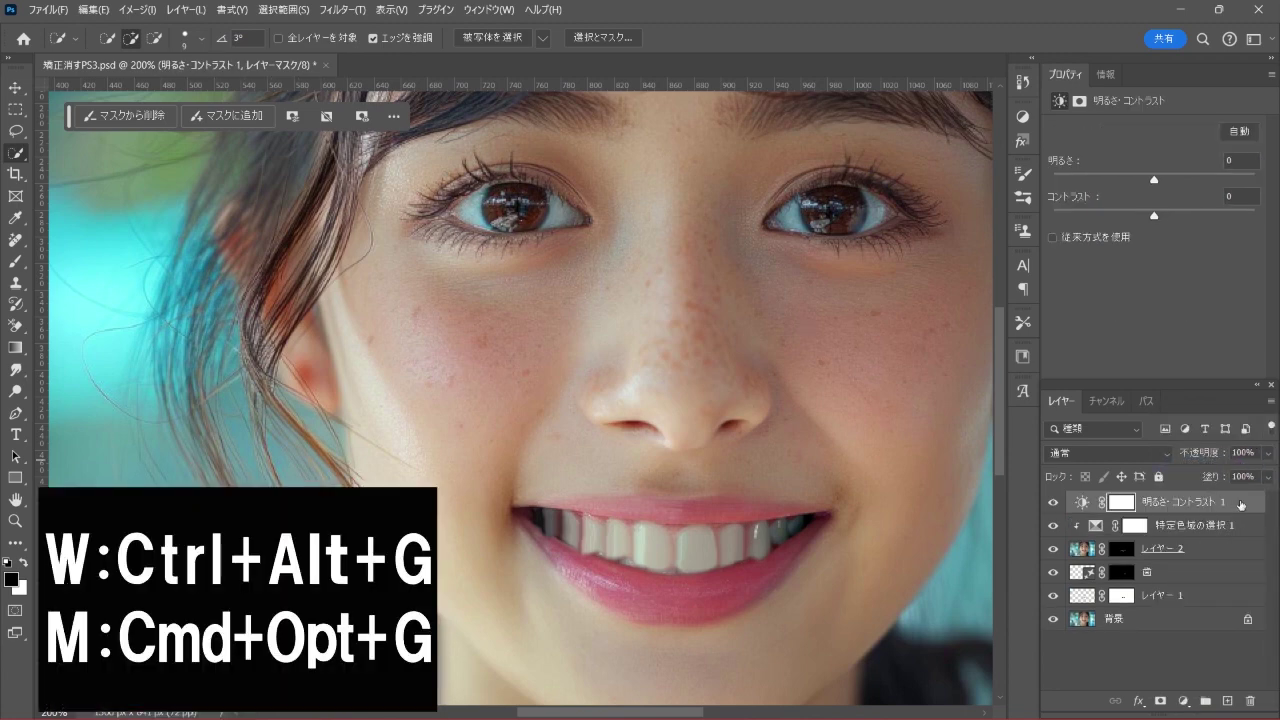
key(ctrl+alt+g)
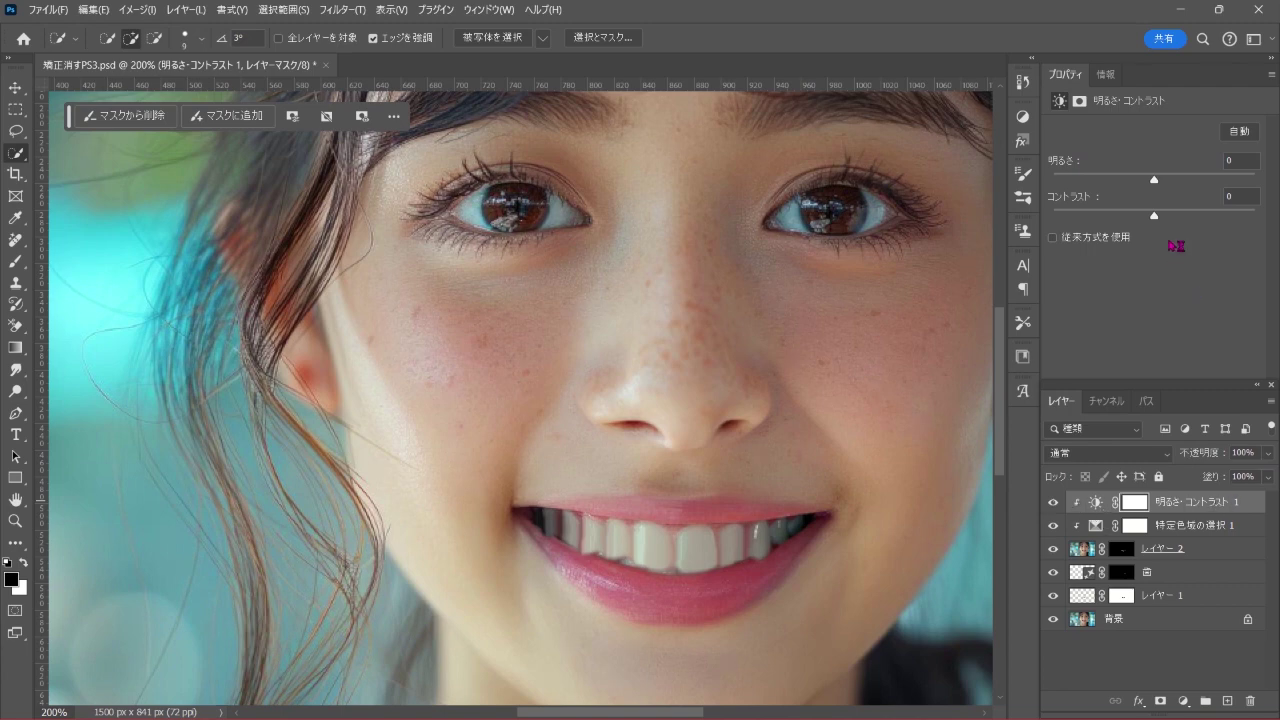
drag(1154, 180, 1164, 185)
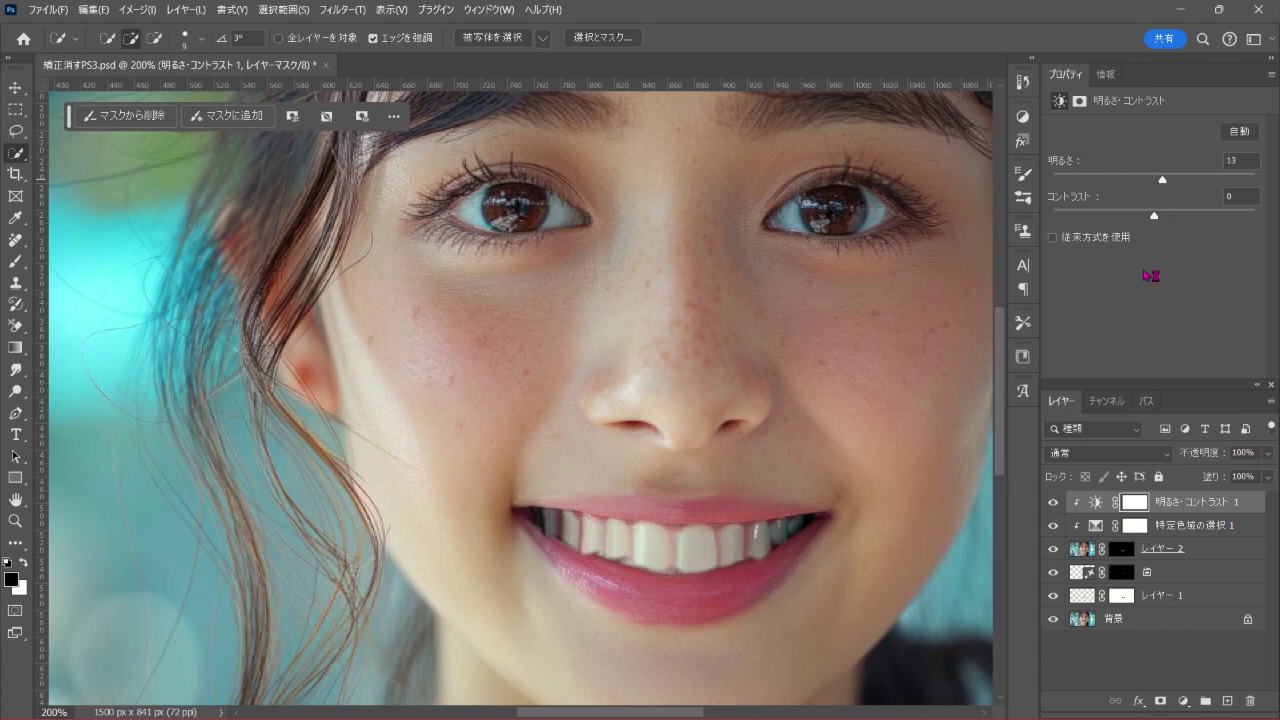
click(1052, 502)
click(1052, 502)
key(ctrl+minus)
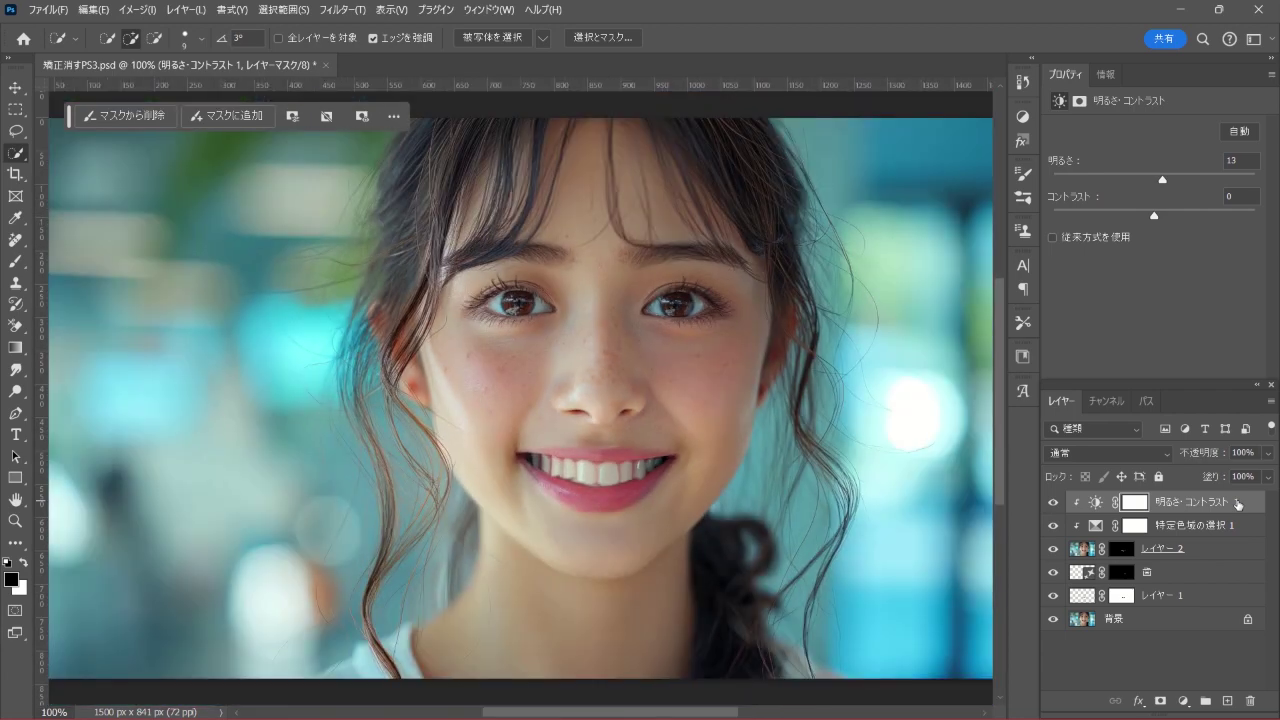
key(ctrl+minus)
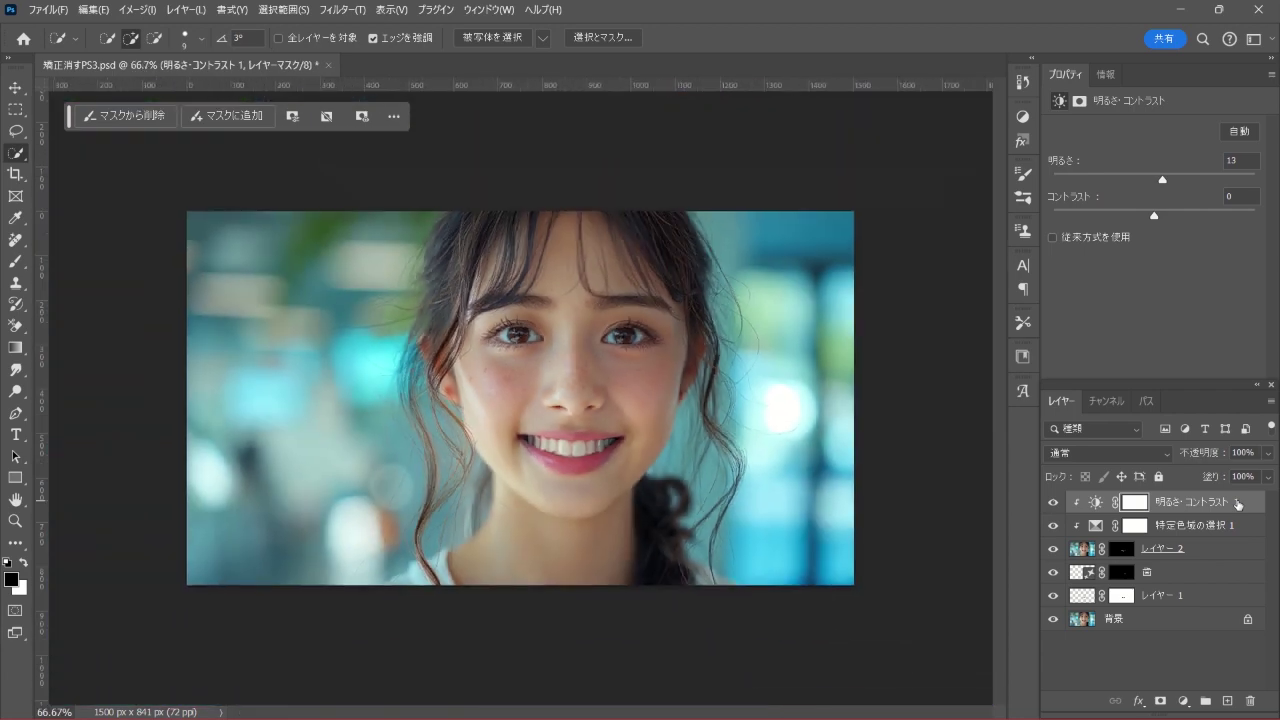
key(ctrl+minus)
key(ctrl+plus)
key(ctrl+plus)
key(ctrl+0)
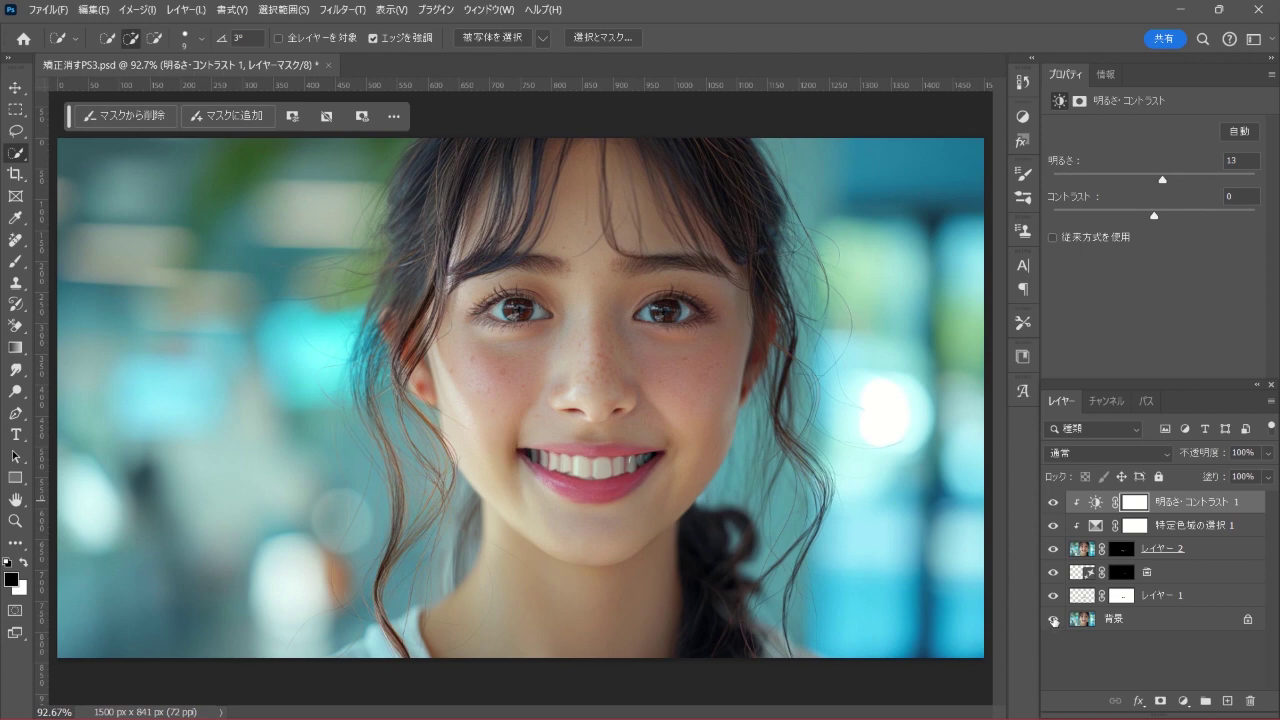
alt+click(1053, 620)
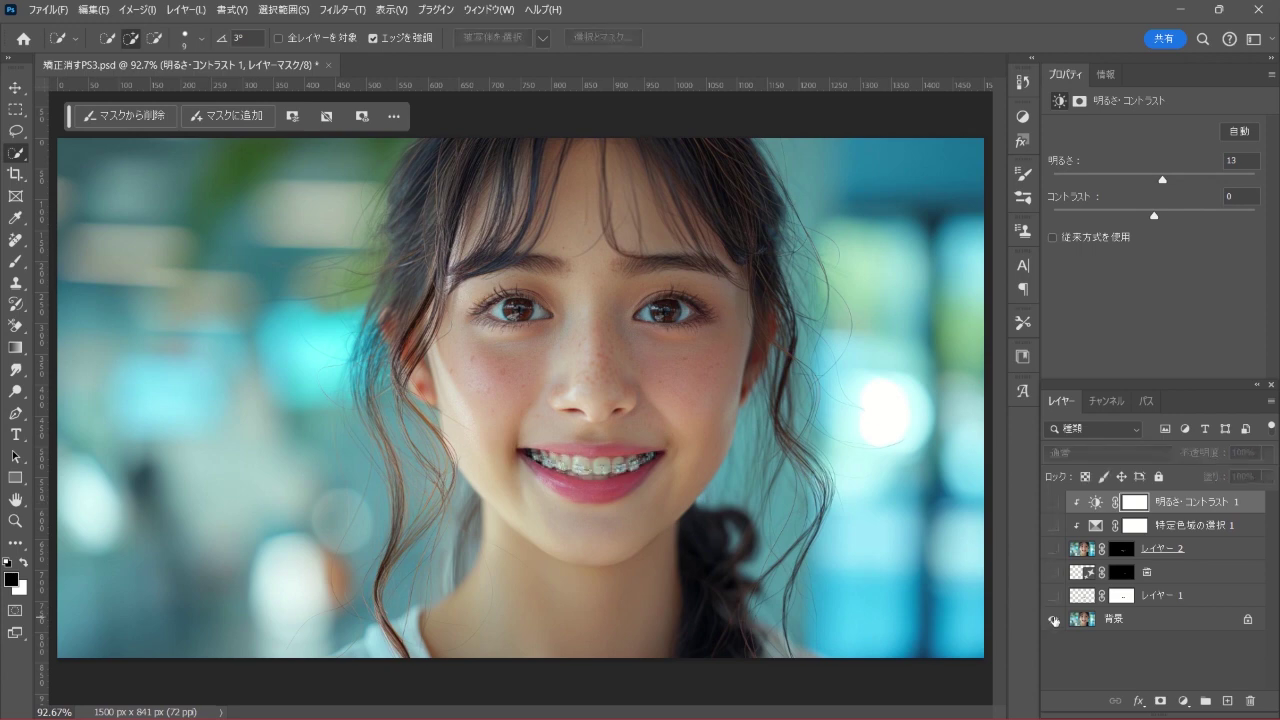
alt+click(1053, 620)
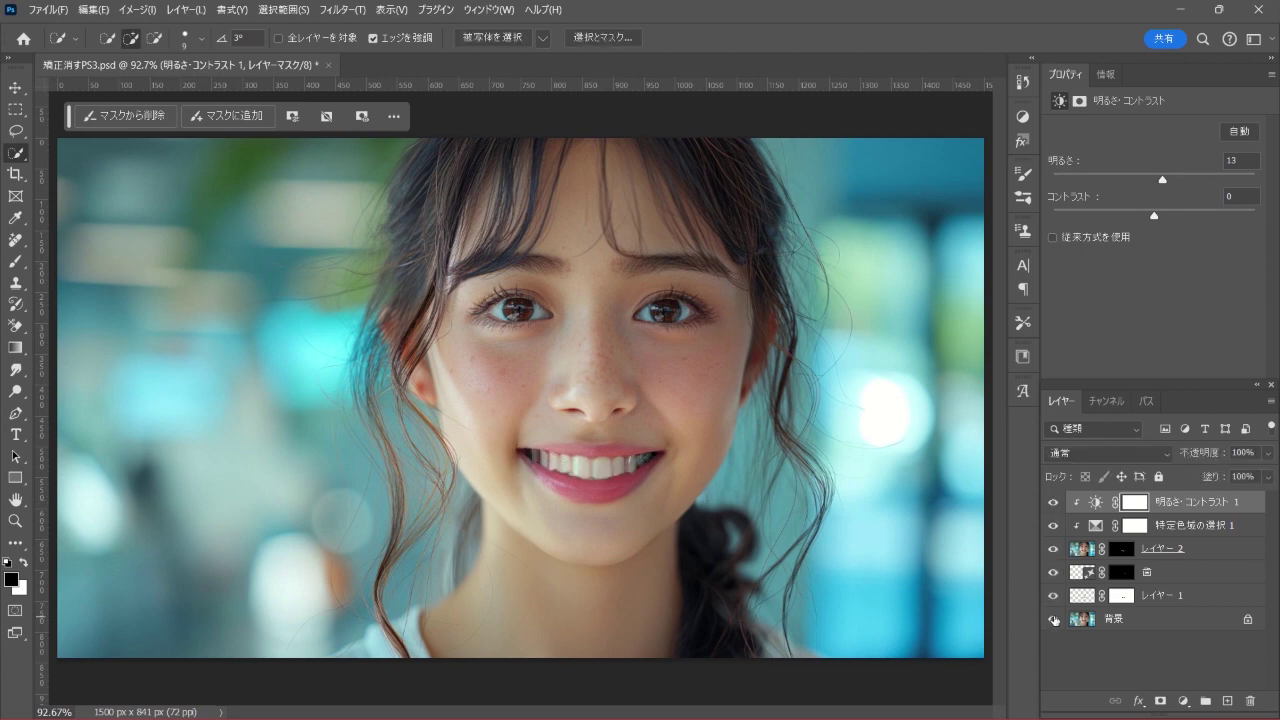
alt+click(1053, 620)
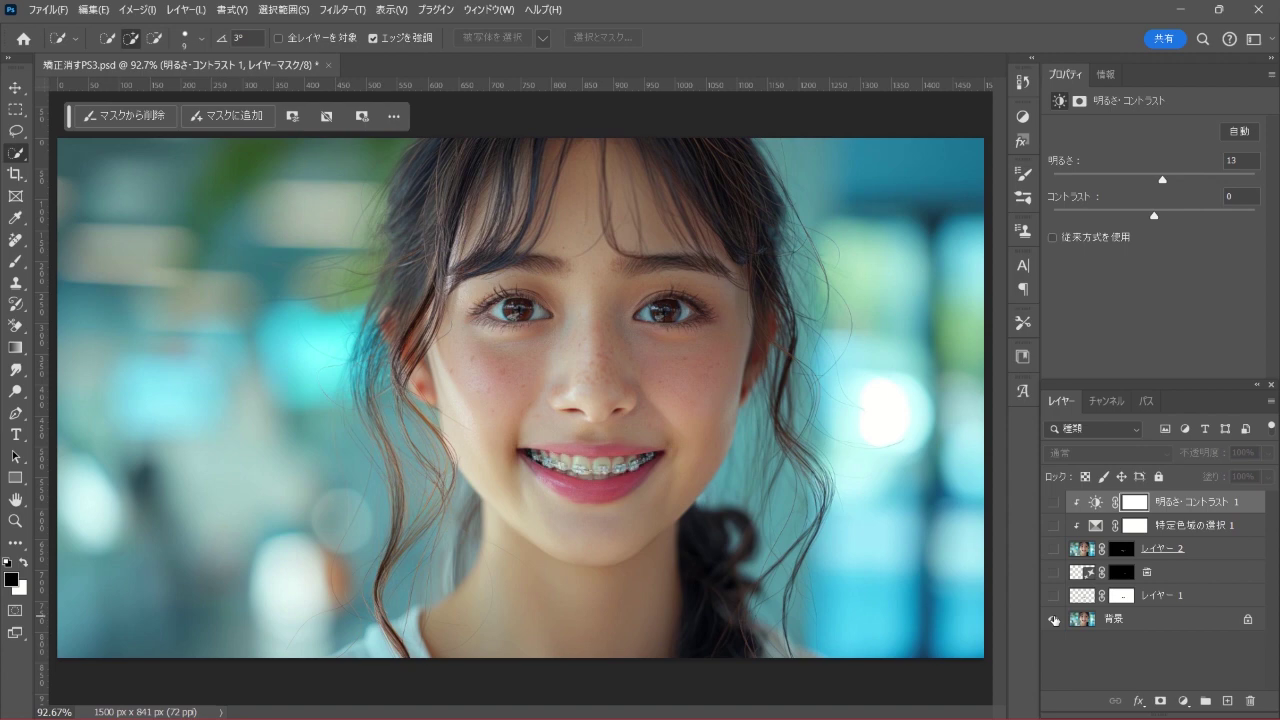
alt+click(1053, 620)
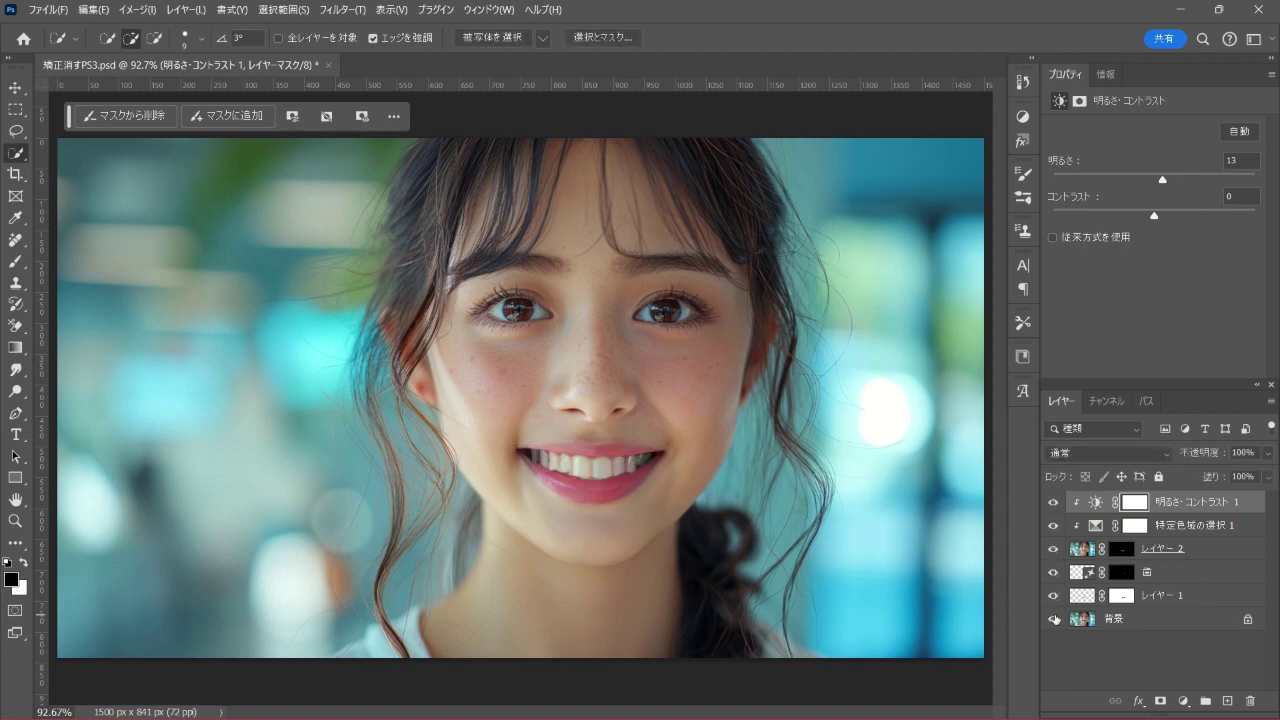